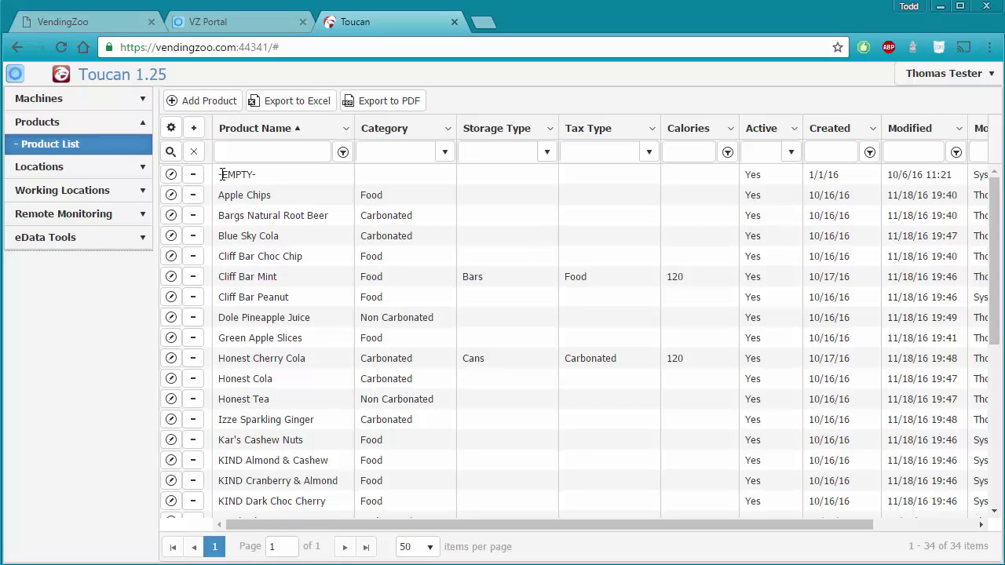
- Open the -EMPTY- product's details for viewing and close them without saving
left_click(172, 175)
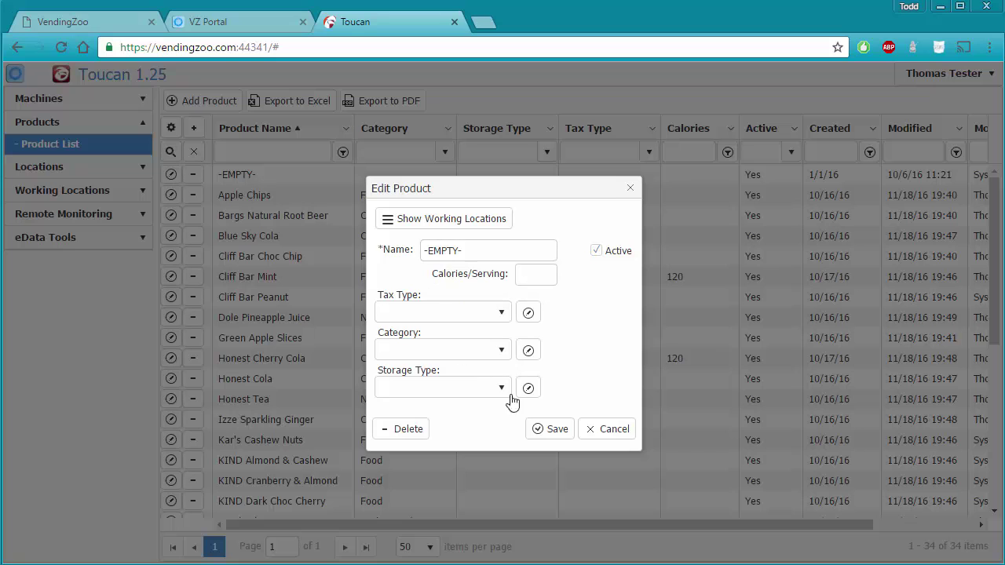
left_click(603, 431)
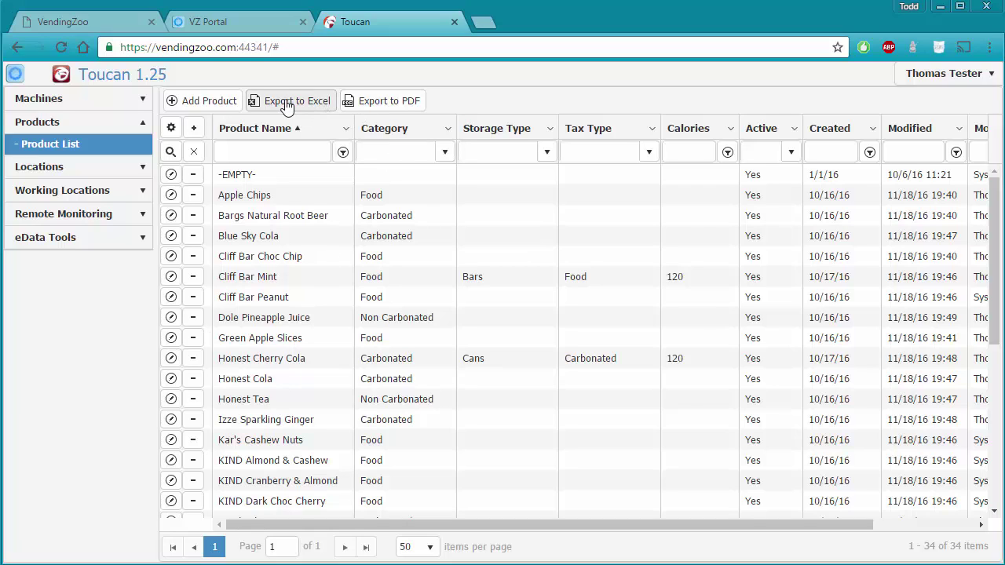
- Add a new product named "Brenda's Bagels" and save it with the other fields blank
left_click(204, 103)
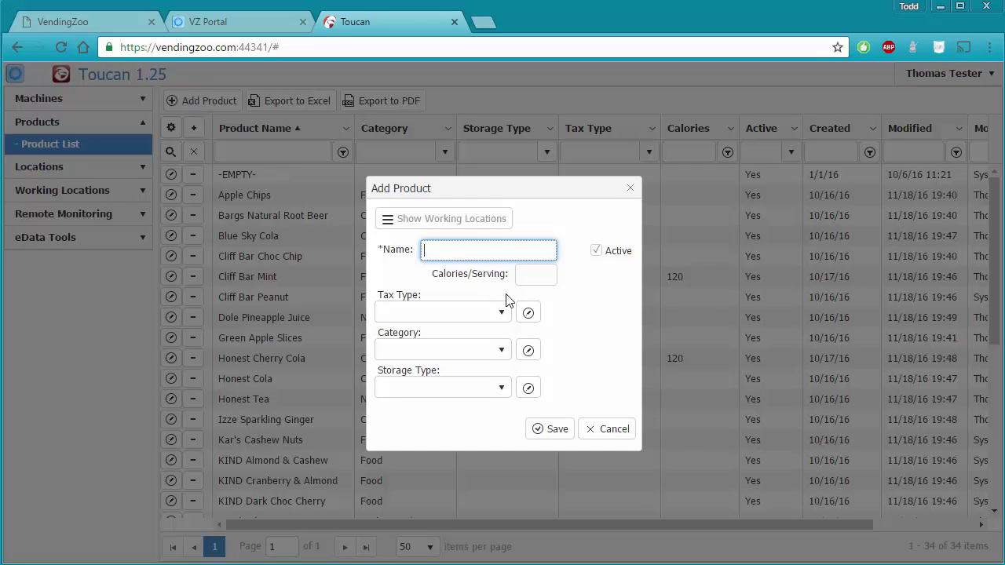
type("Brenda's Bagels")
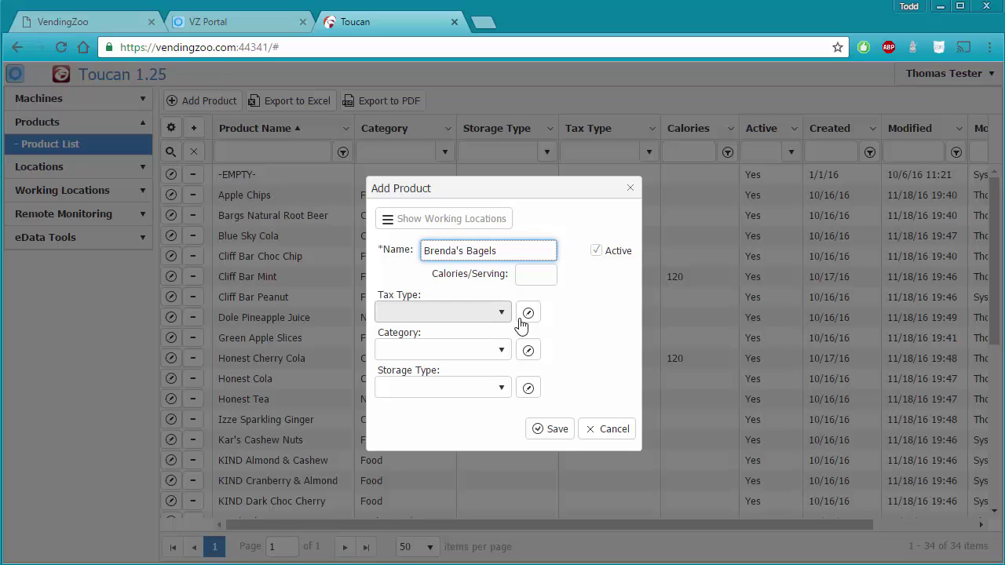
left_click(555, 432)
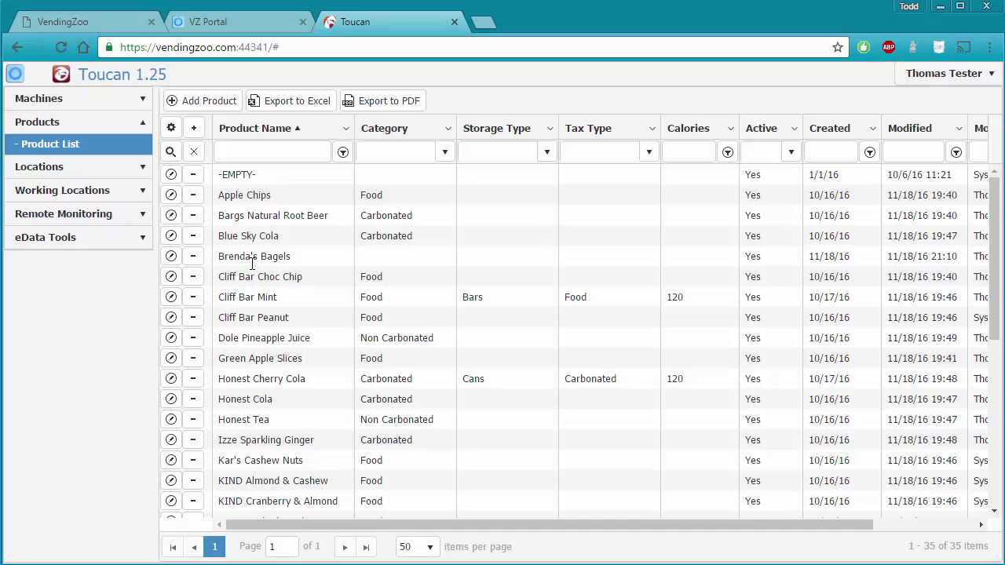
- Set the category of the Brenda's Bagels product to Food and save the product
left_click(171, 257)
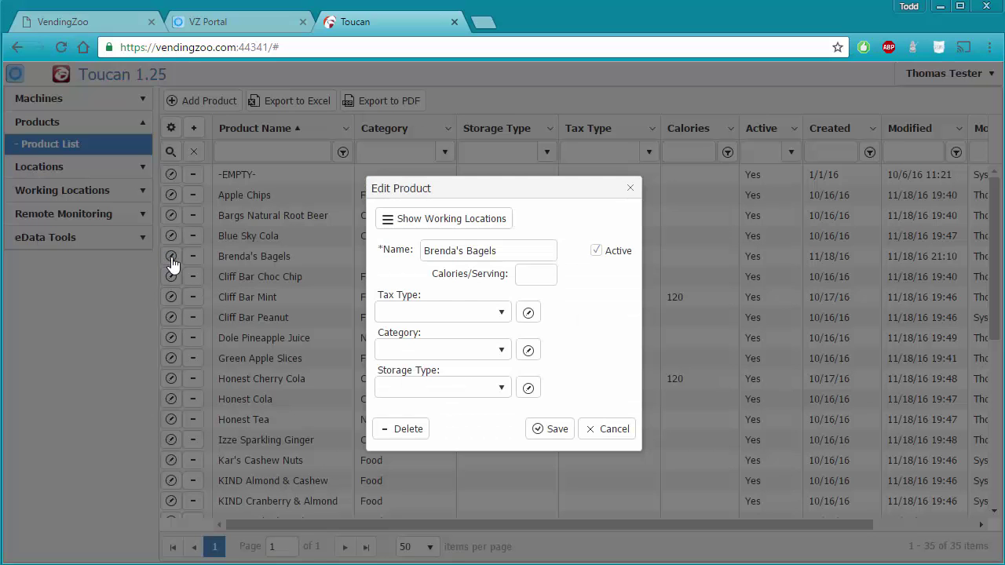
left_click(501, 355)
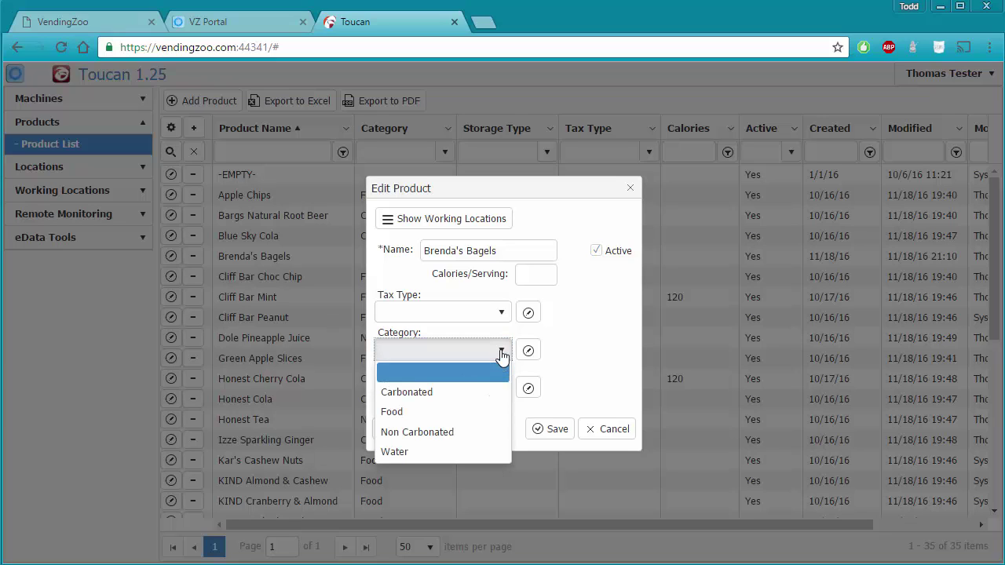
left_click(389, 412)
left_click(553, 432)
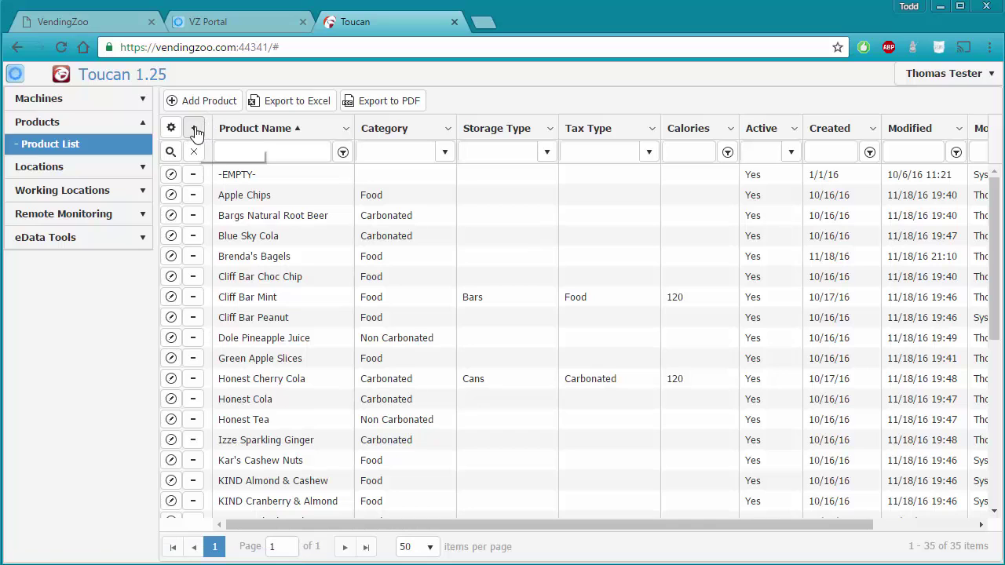
- Start a new active product named "Bobs Booty" with 120 calories per serving
left_click(201, 104)
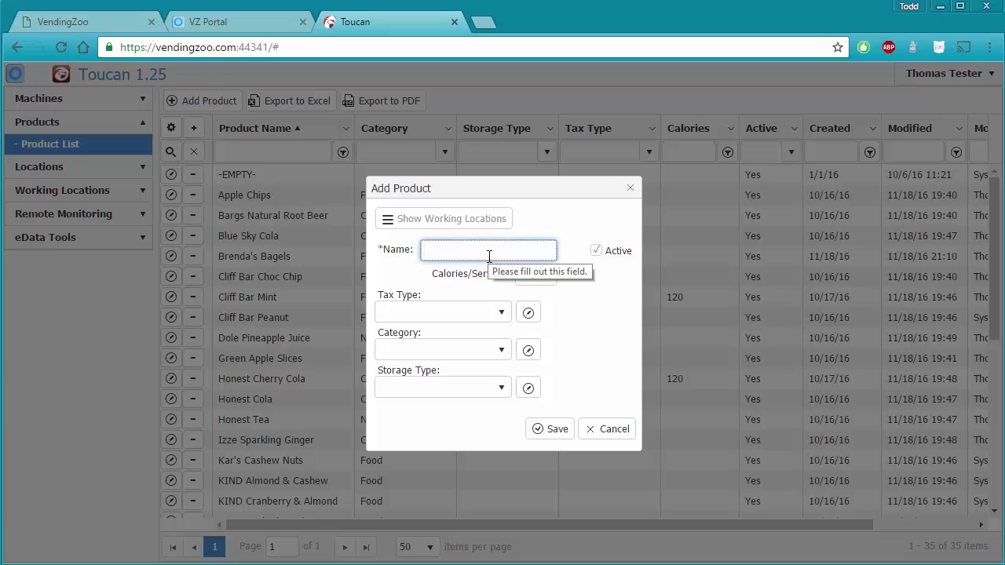
type("Bobs Booty")
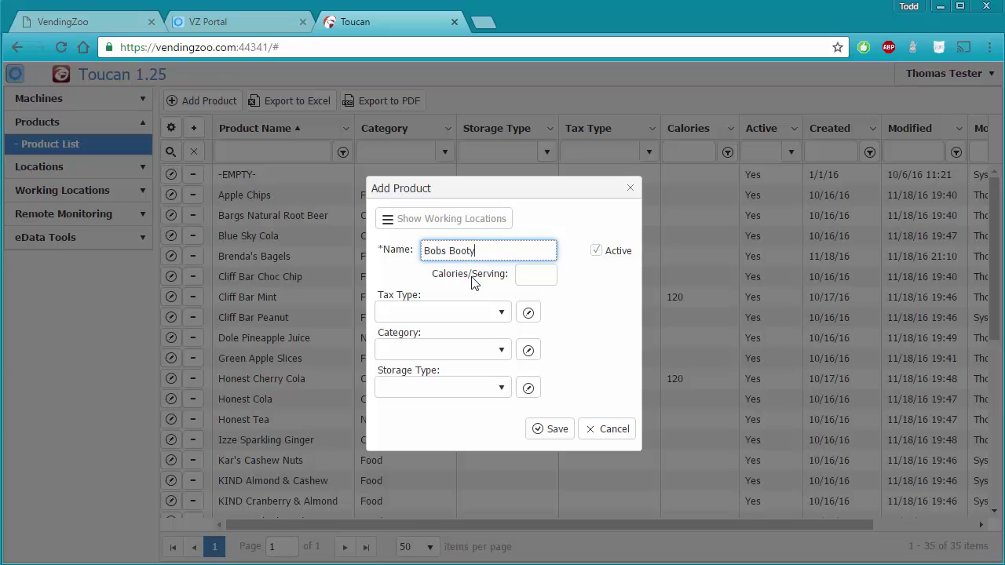
left_click(540, 274)
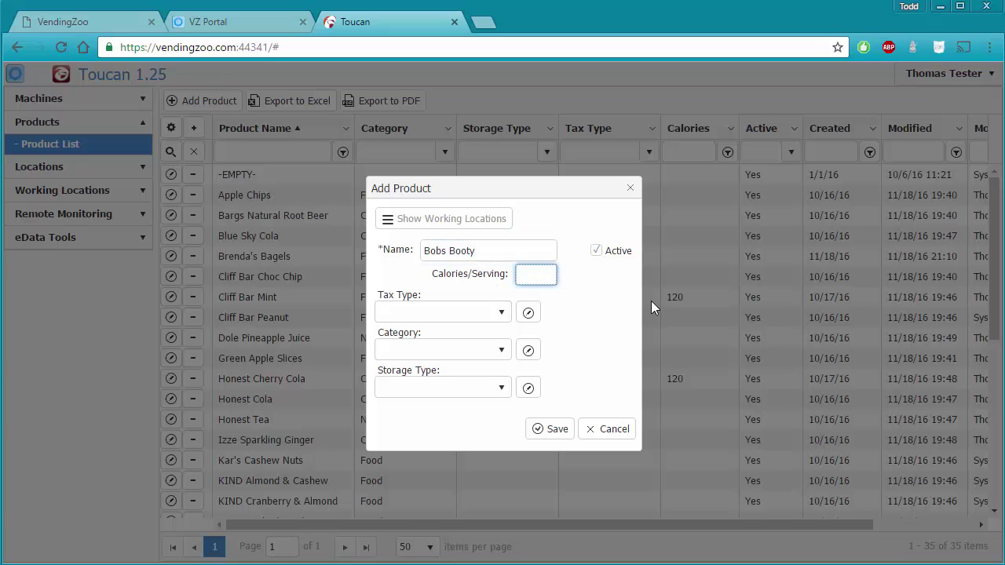
type("120")
left_click(597, 251)
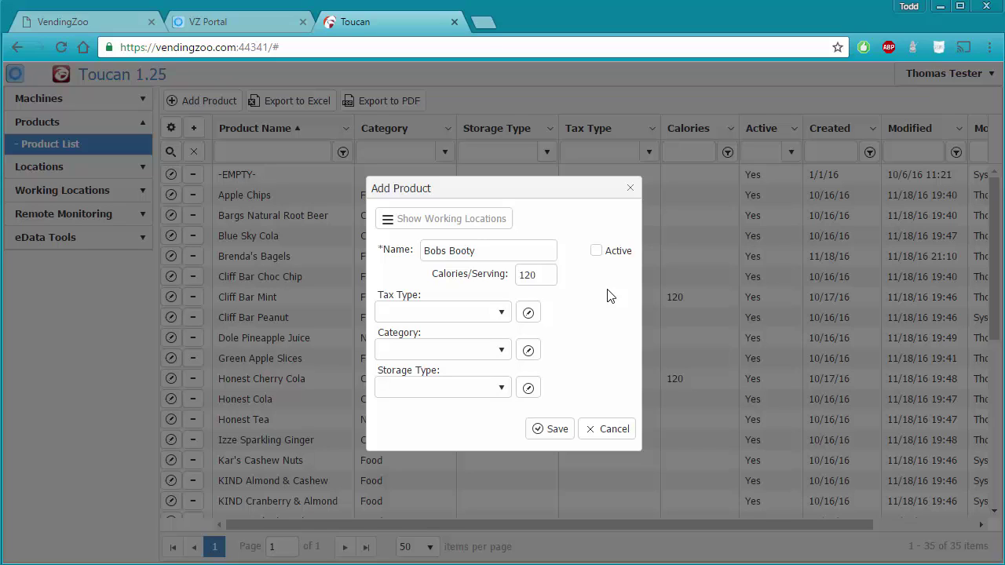
left_click(595, 253)
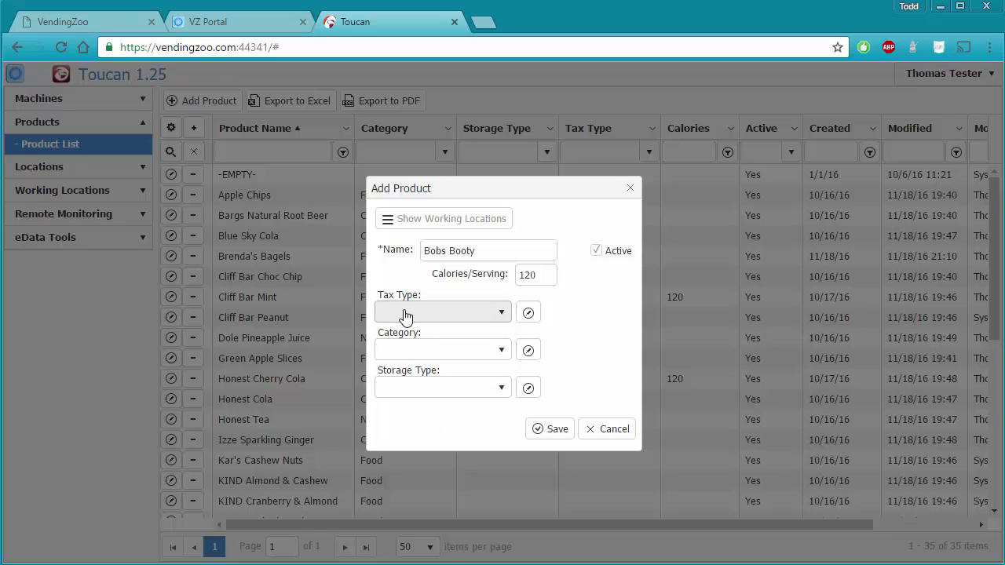
- Examine the available tax type, category and storage type options for the new product without choosing any
left_click(502, 314)
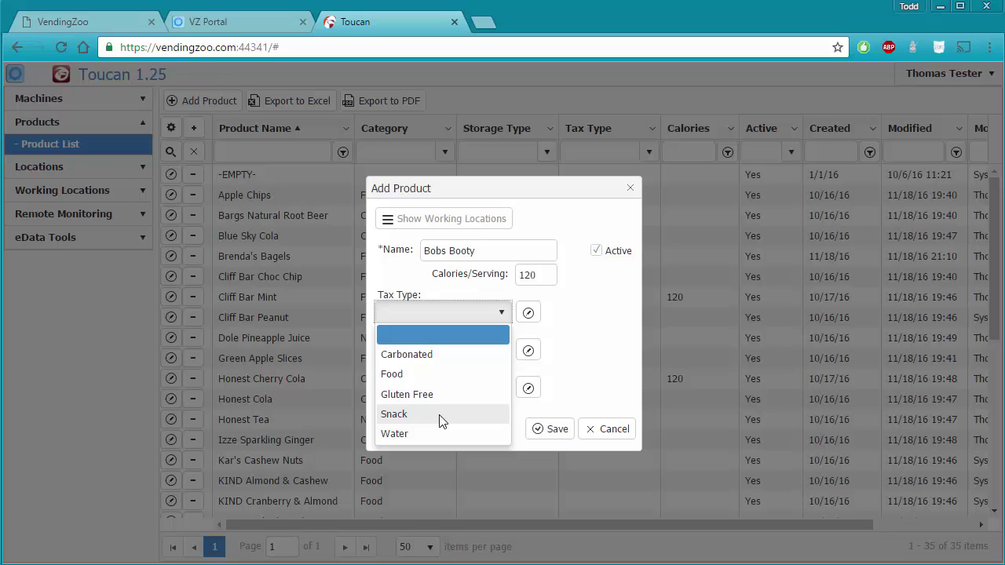
left_click(448, 321)
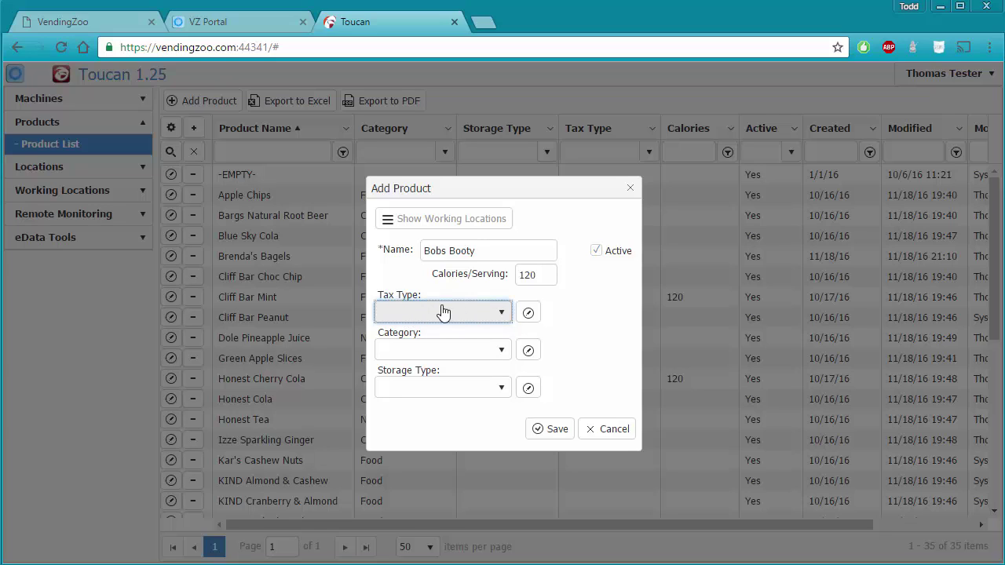
left_click(453, 354)
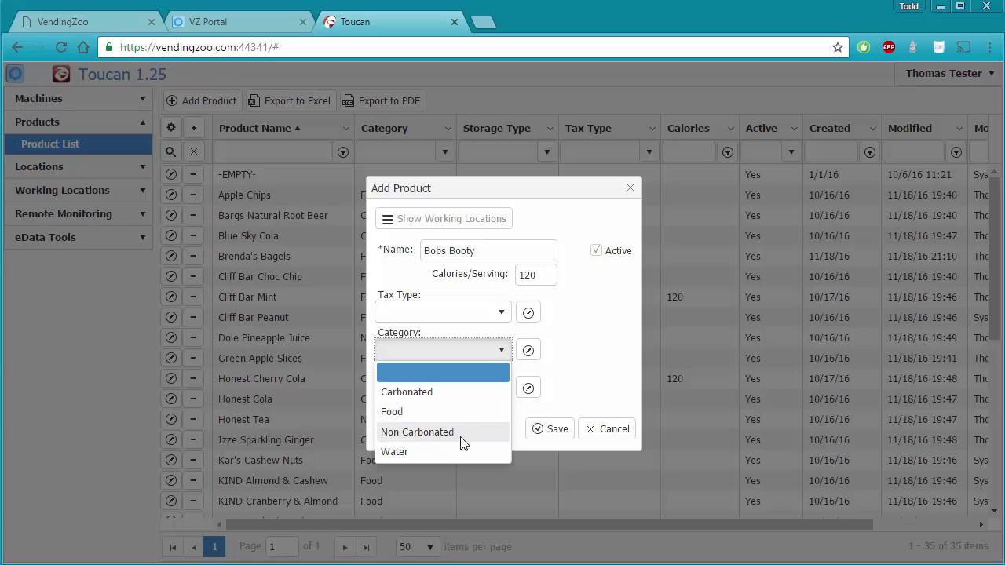
left_click(570, 398)
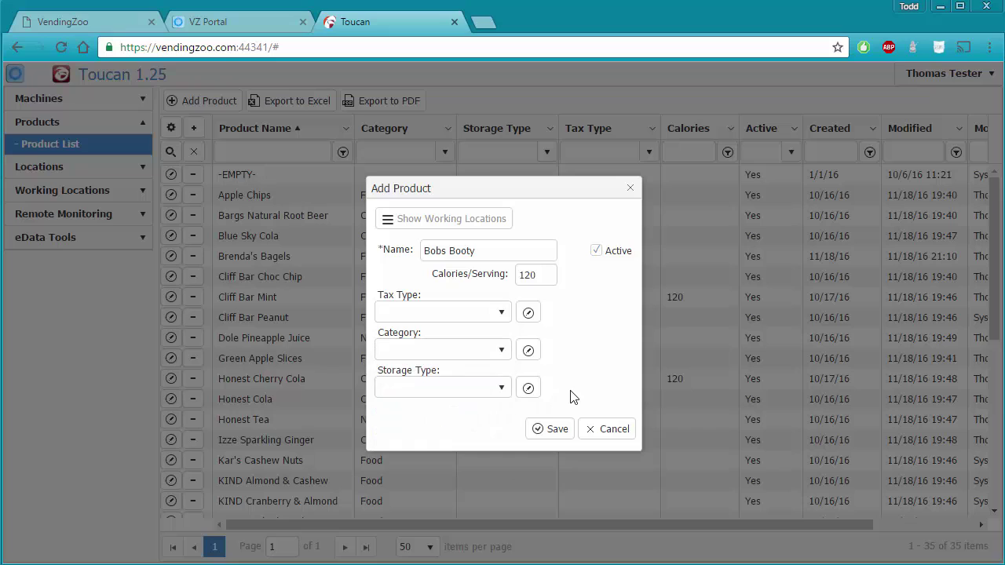
left_click(445, 391)
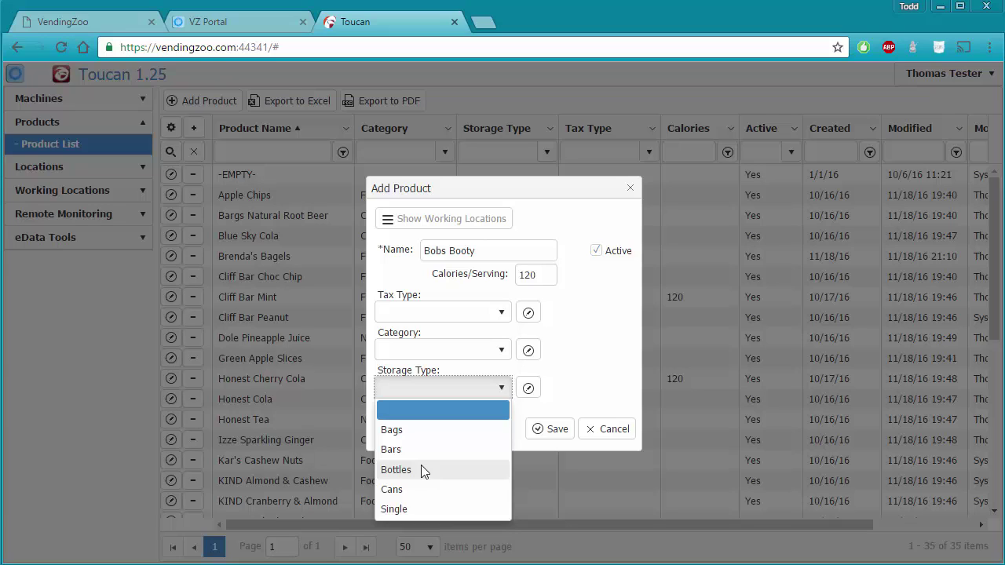
left_click(584, 368)
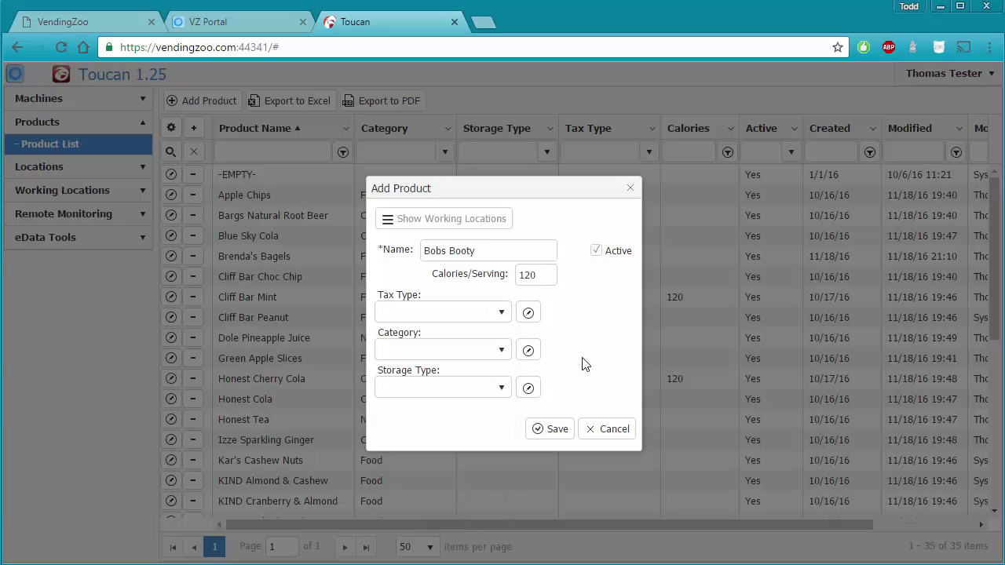
left_click(503, 354)
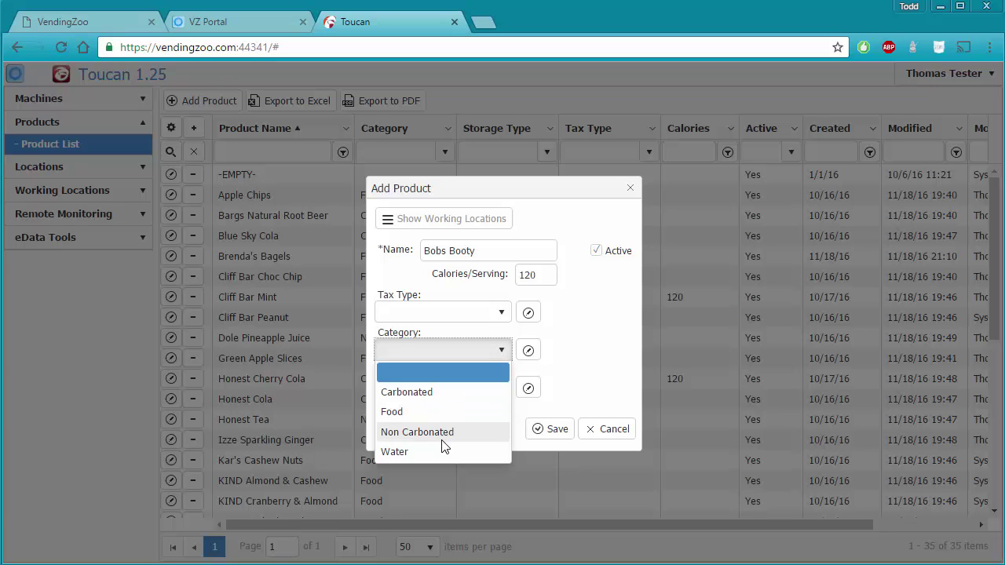
left_click(565, 386)
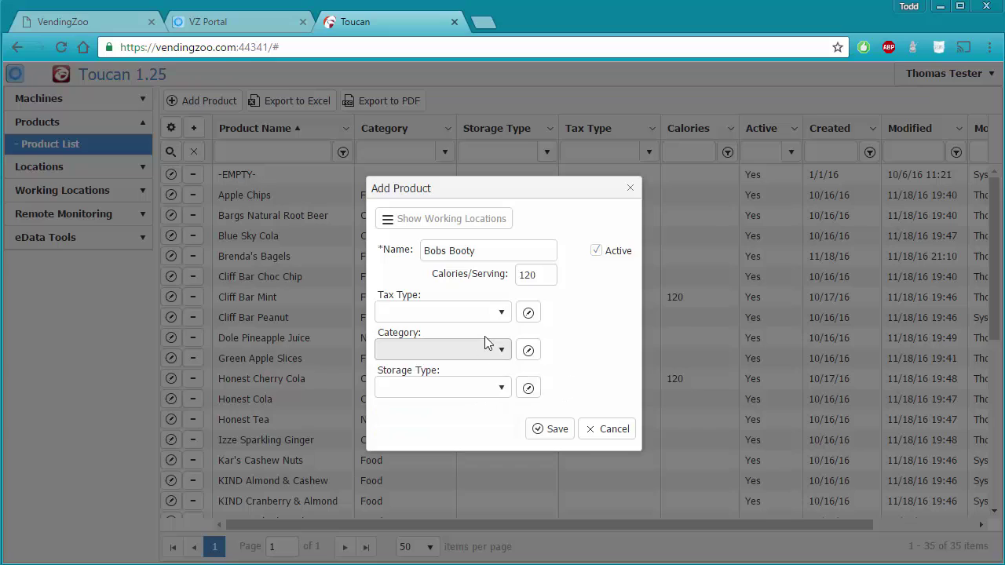
- Create a custom product category named "Organic" and assign it to the new product
left_click(528, 351)
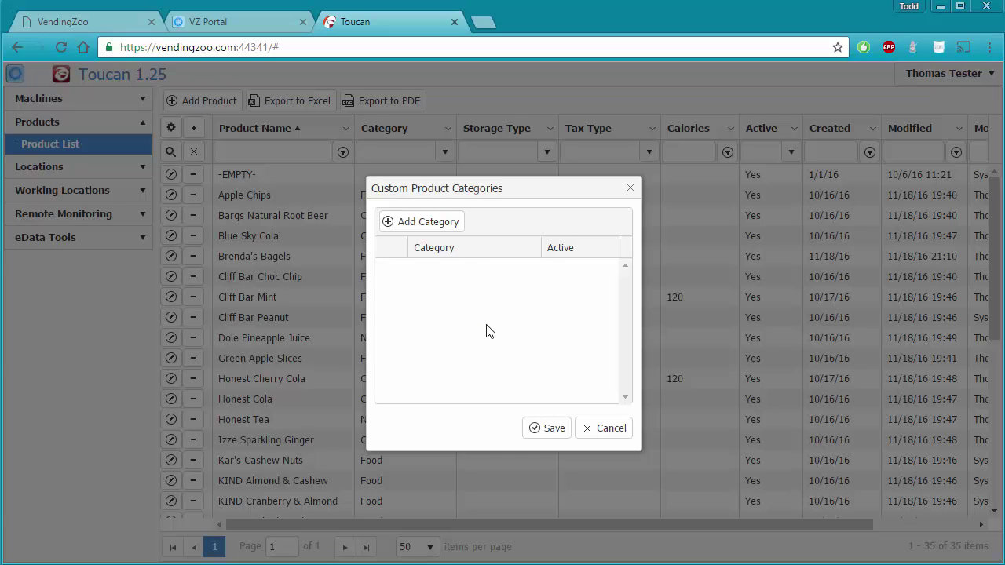
left_click(437, 229)
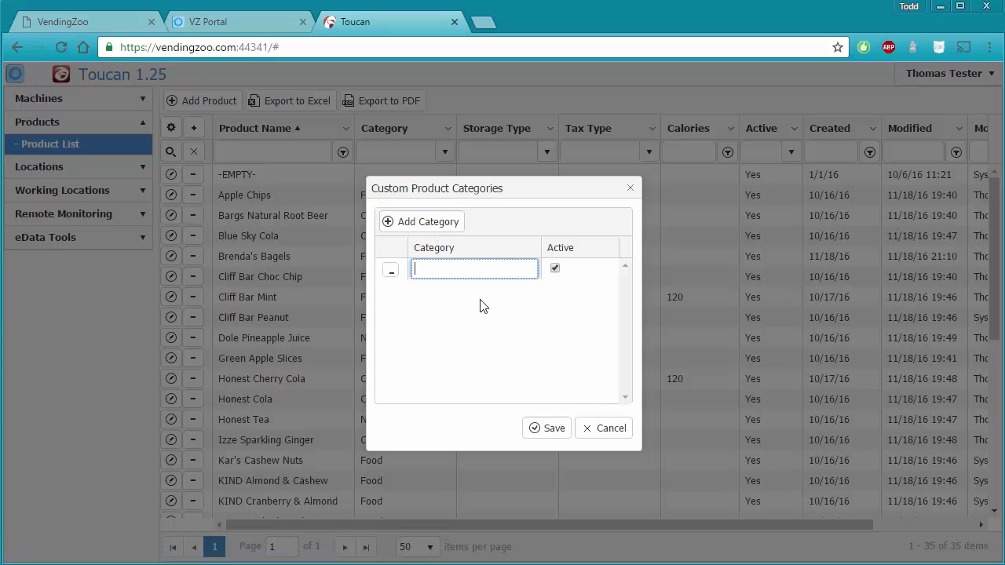
type("Organic")
left_click(550, 432)
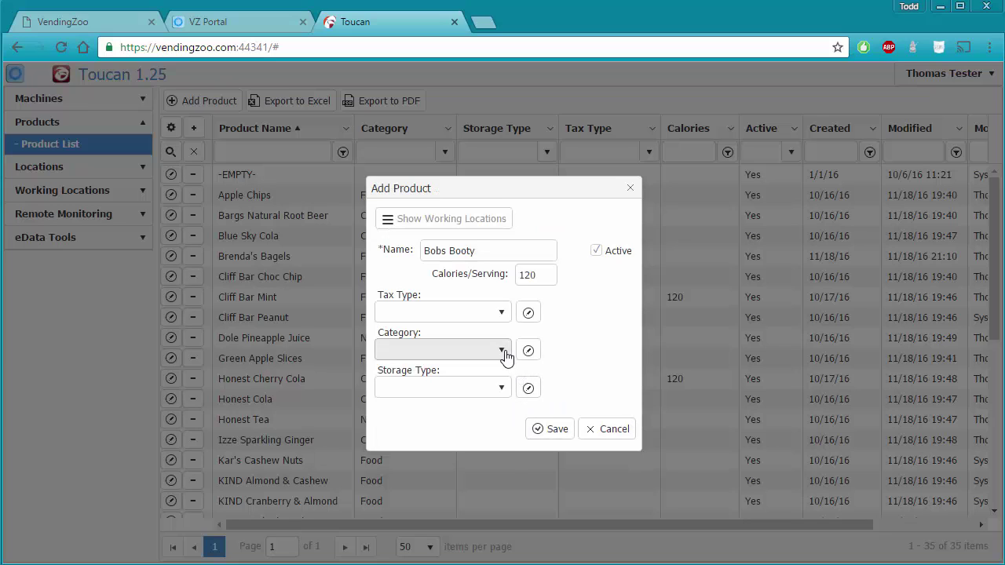
left_click(502, 350)
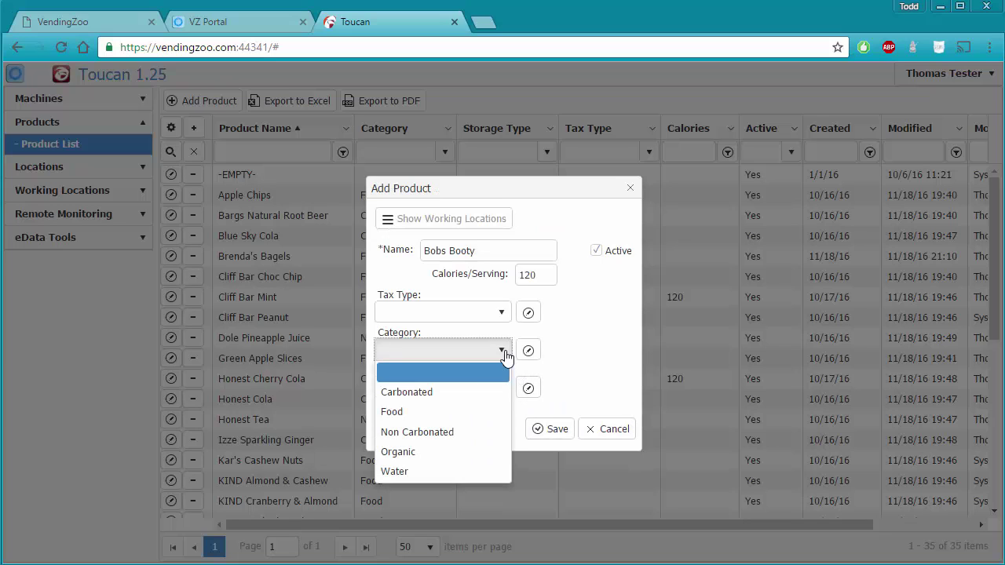
left_click(425, 452)
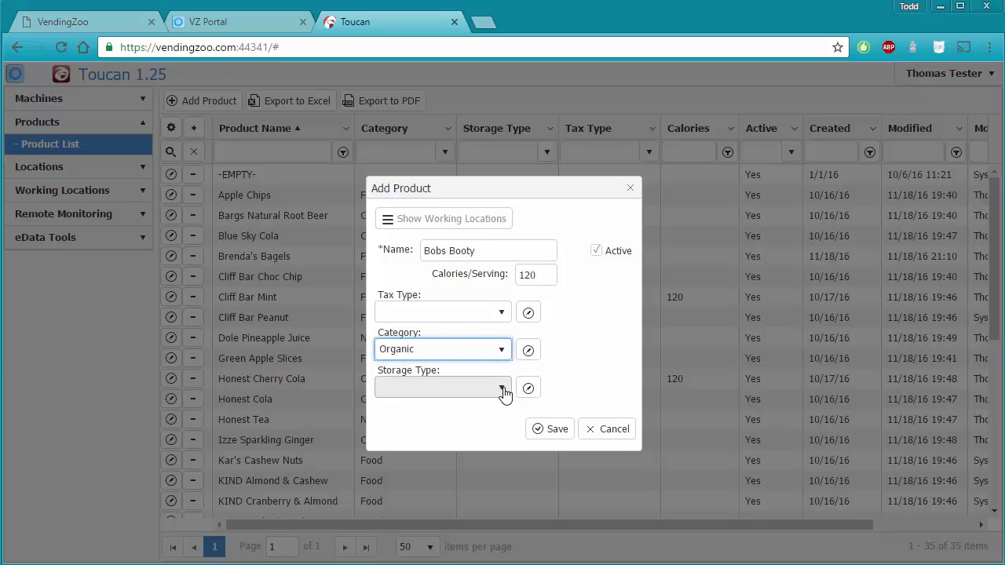
- Add a custom product storage type named "6oz Bag"
left_click(502, 389)
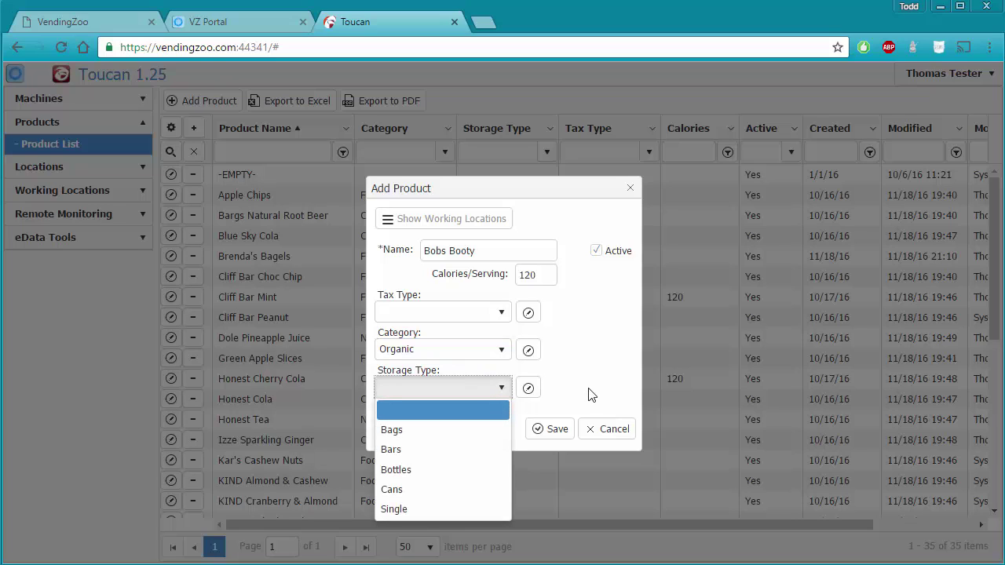
left_click(529, 389)
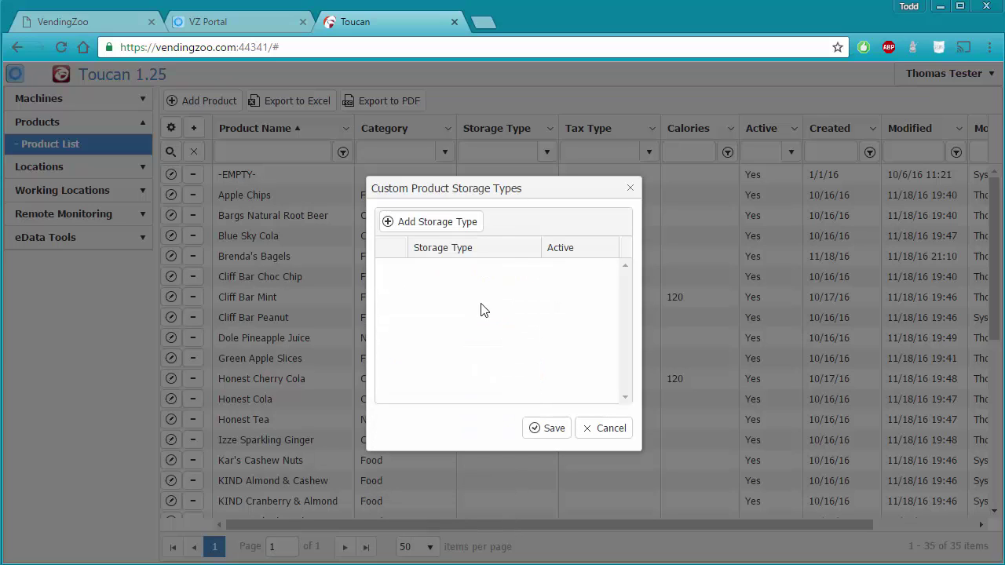
left_click(447, 223)
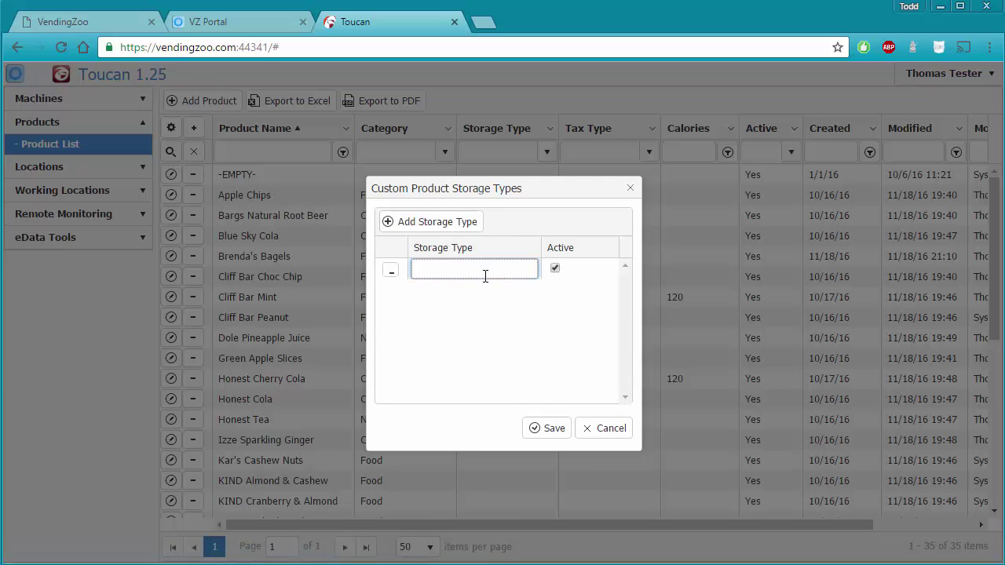
type("6oz BAg")
key("BackSpace")
key("BackSpace")
type("ag")
- Add a second custom storage type named "12oz Bag" and save the custom storage types
left_click(441, 223)
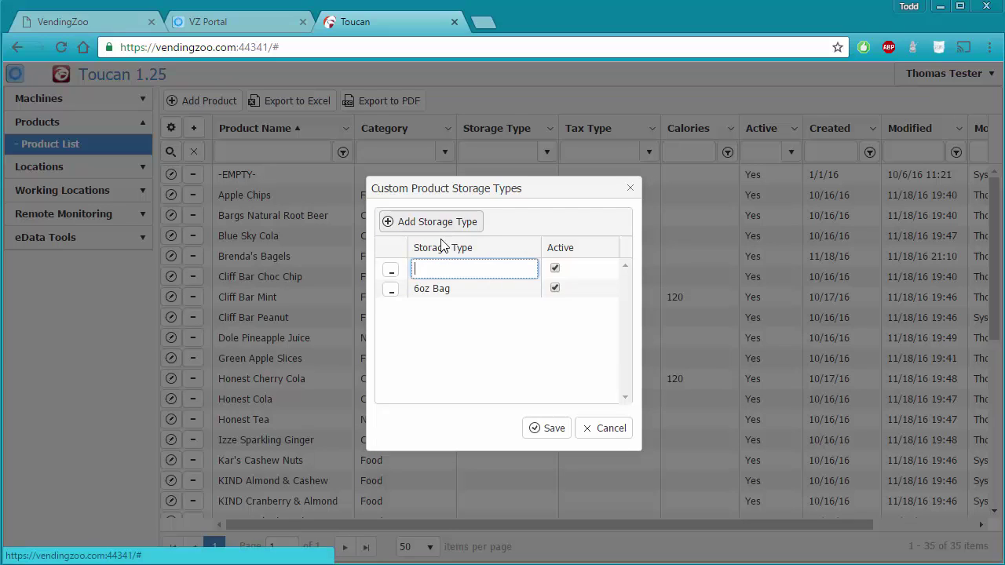
type("12 oz")
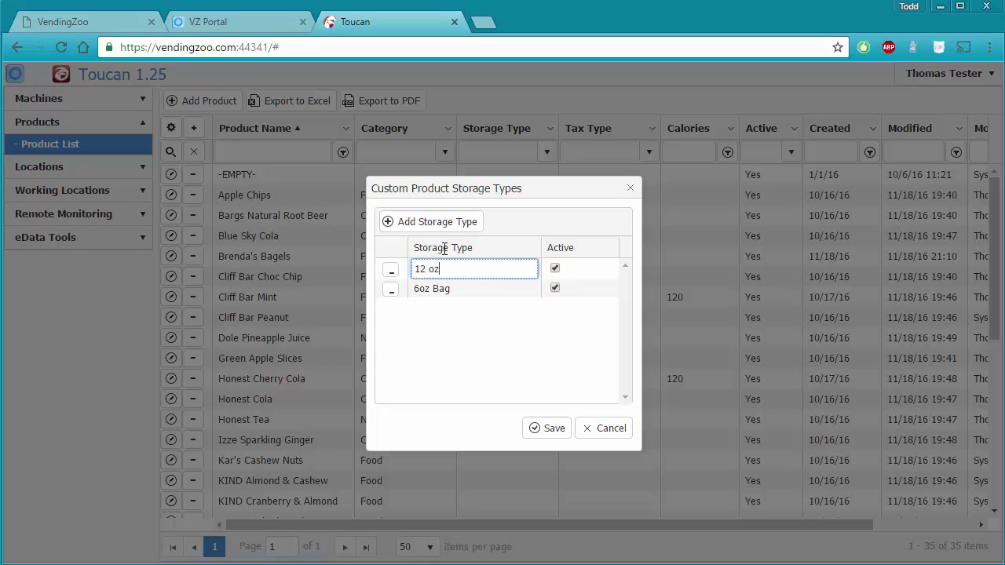
type(" Bot")
key("BackSpace")
key("BackSpace")
key("BackSpace")
key("BackSpace")
key("BackSpace")
key("BackSpace")
key("BackSpace")
type("oz Bag")
left_click(550, 430)
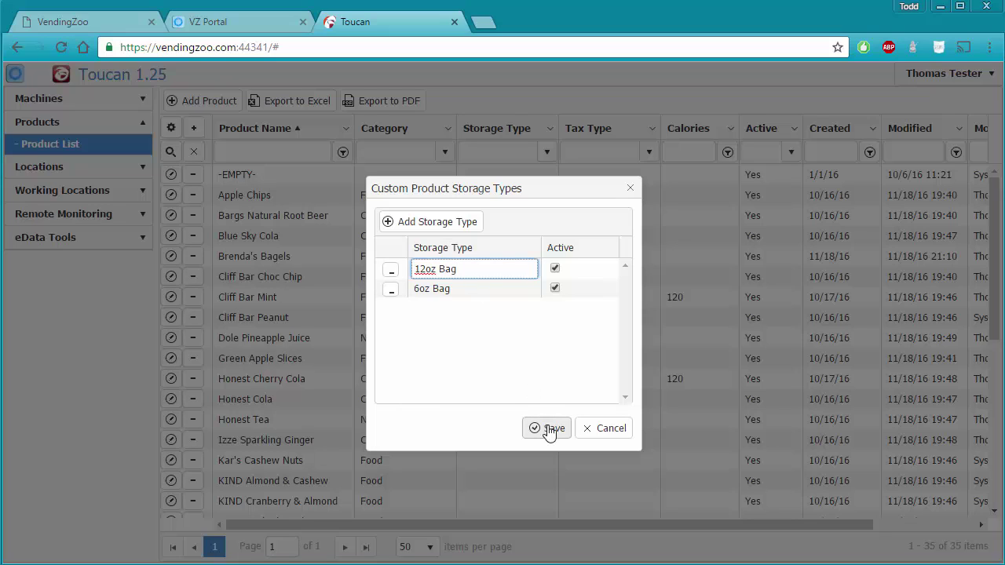
left_click(550, 430)
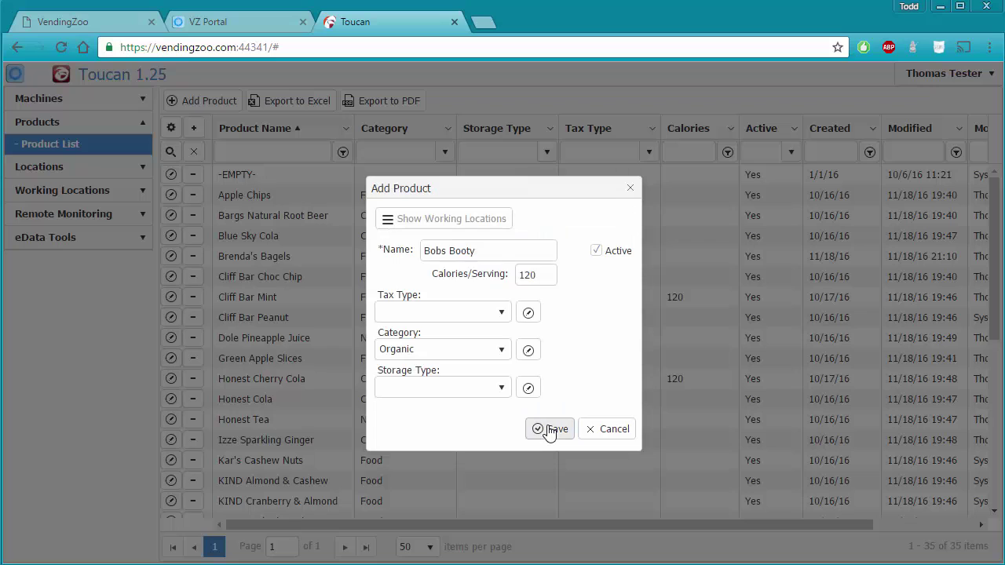
- Set the new product's storage type to 6oz Bag
left_click(503, 389)
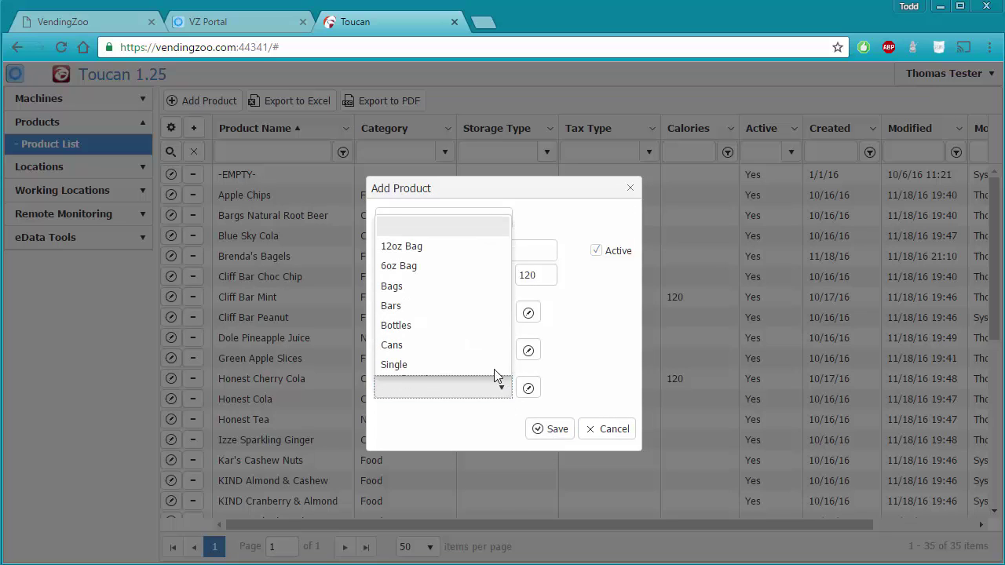
left_click(423, 267)
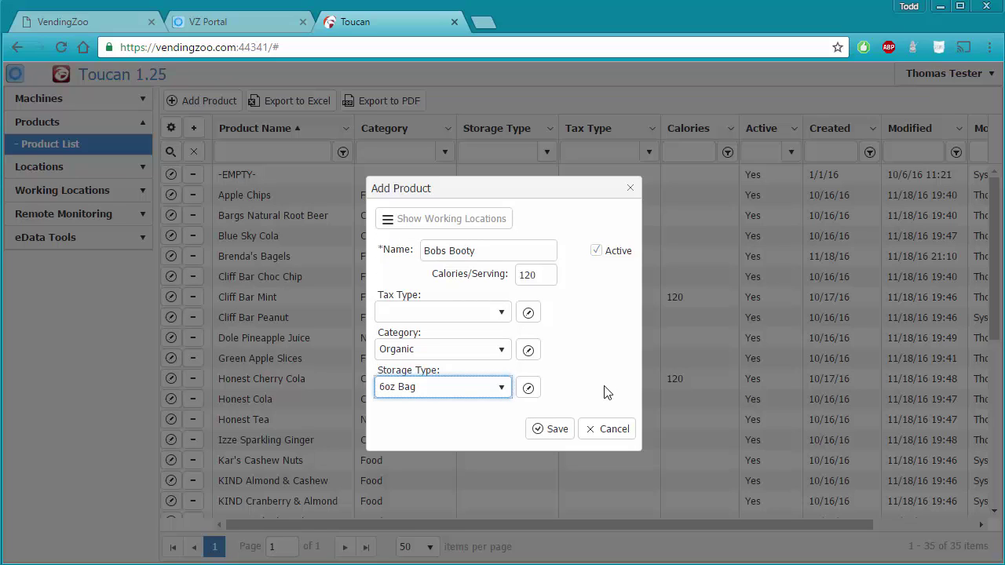
- Save the new Bobs Booty product and, from its edit form, add and save a custom product category named "Gluten Free"
left_click(554, 430)
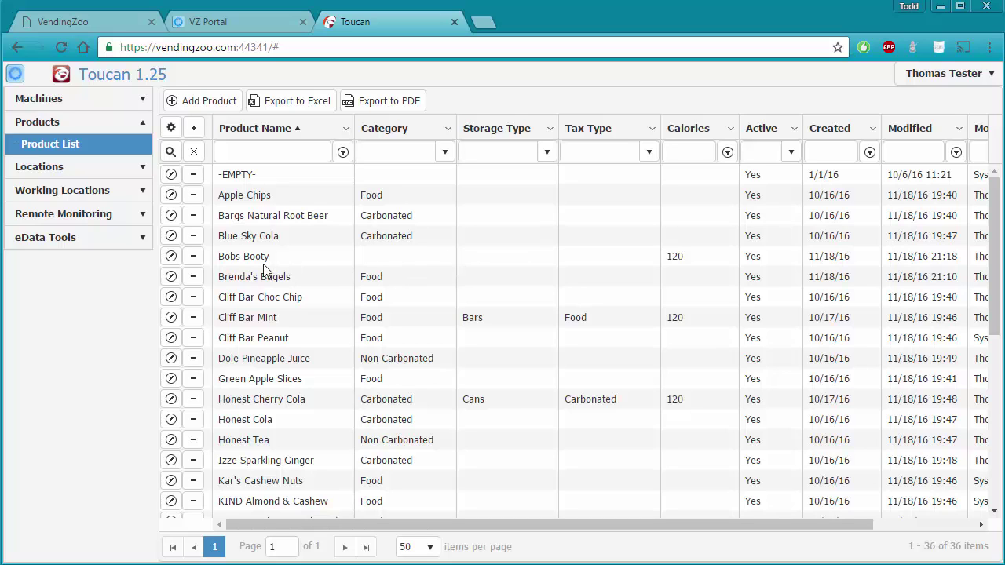
left_click(171, 257)
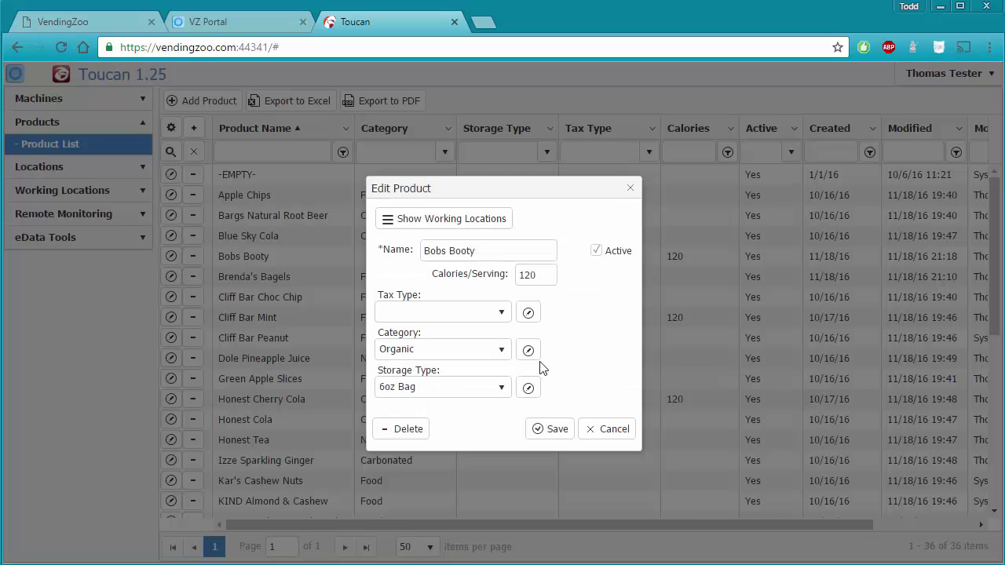
left_click(502, 353)
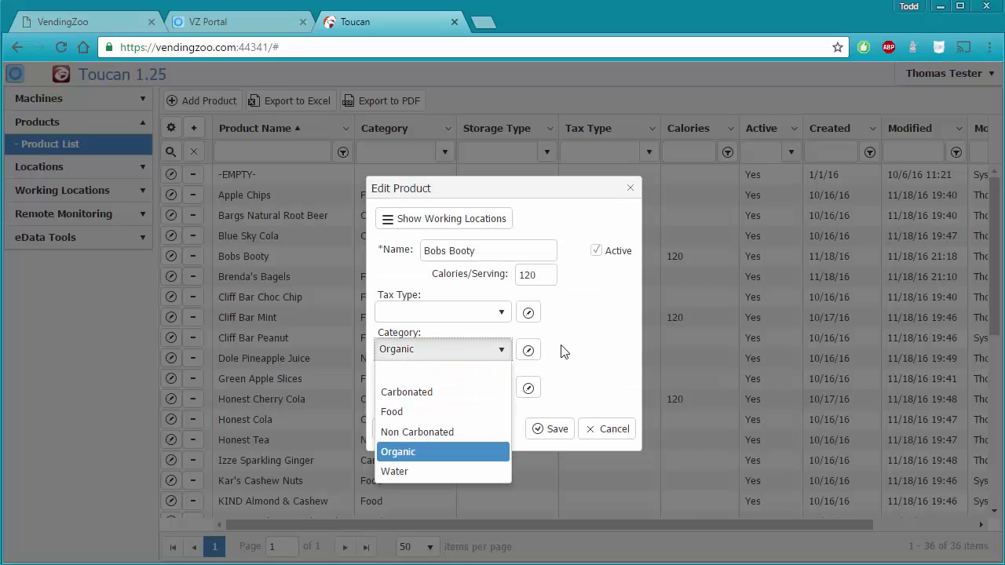
left_click(530, 353)
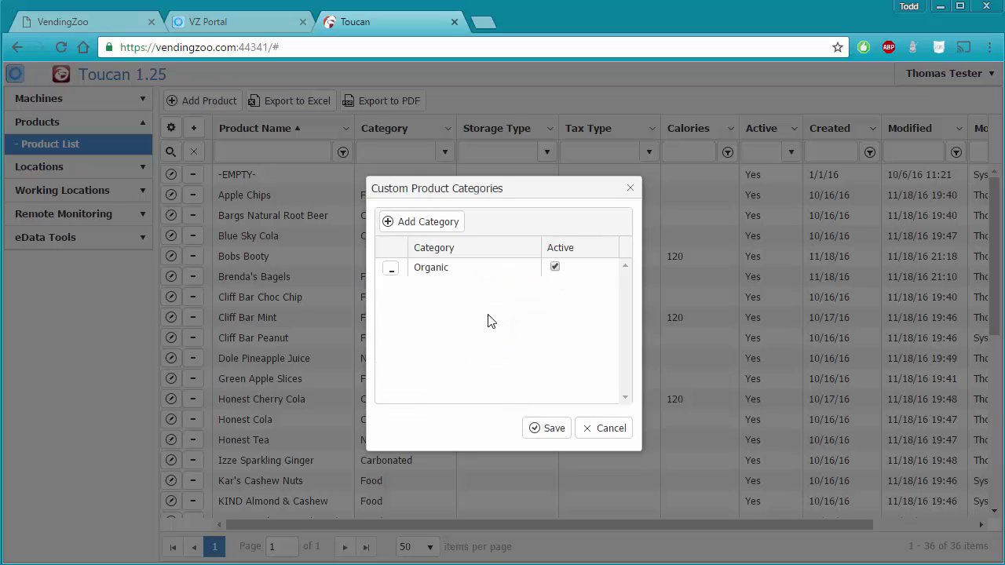
left_click(438, 223)
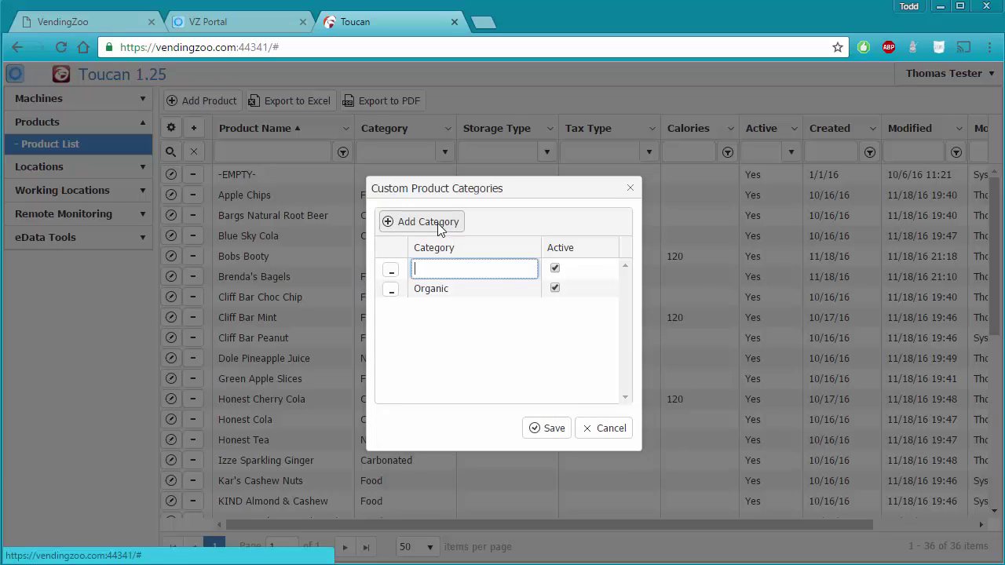
type("Gluten Free")
left_click(544, 424)
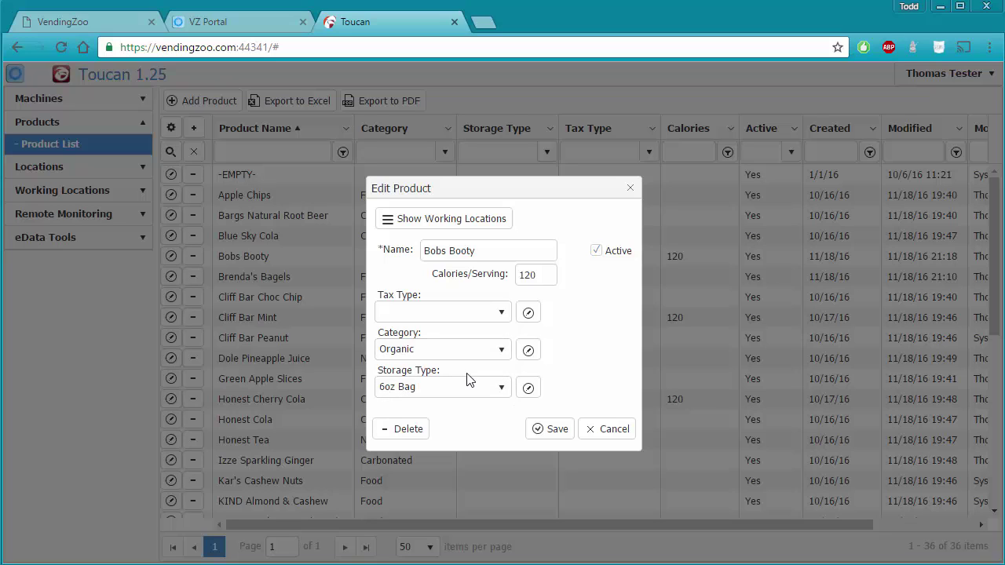
- Review the custom product categories, close the product form without changes, and check the options of the product list's category filter
left_click(528, 350)
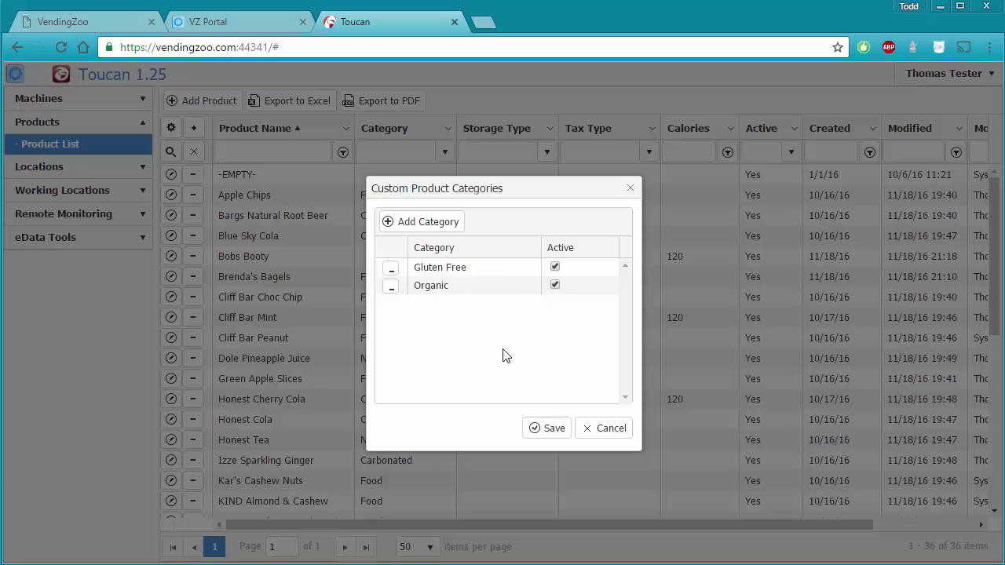
left_click(610, 433)
left_click(599, 431)
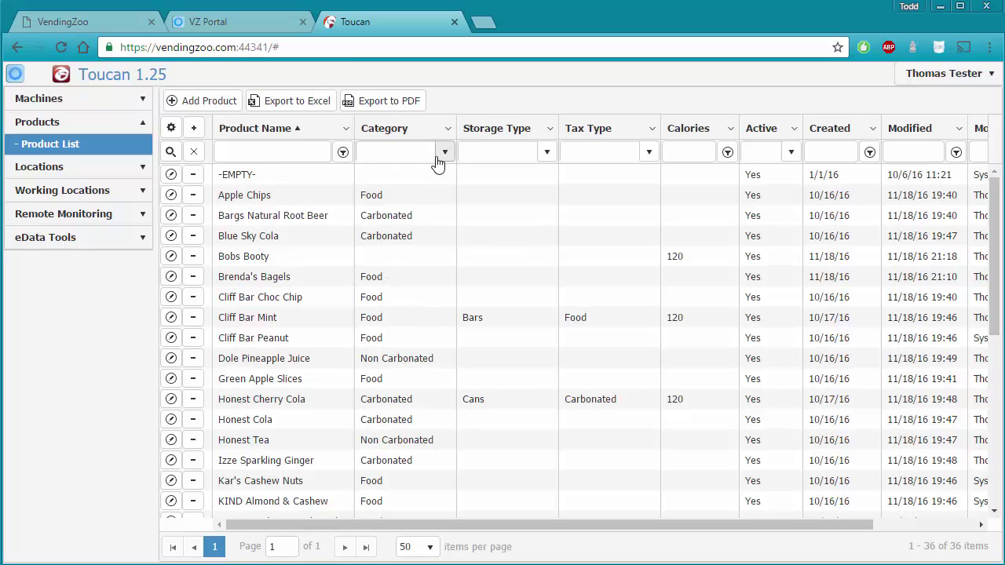
left_click(444, 153)
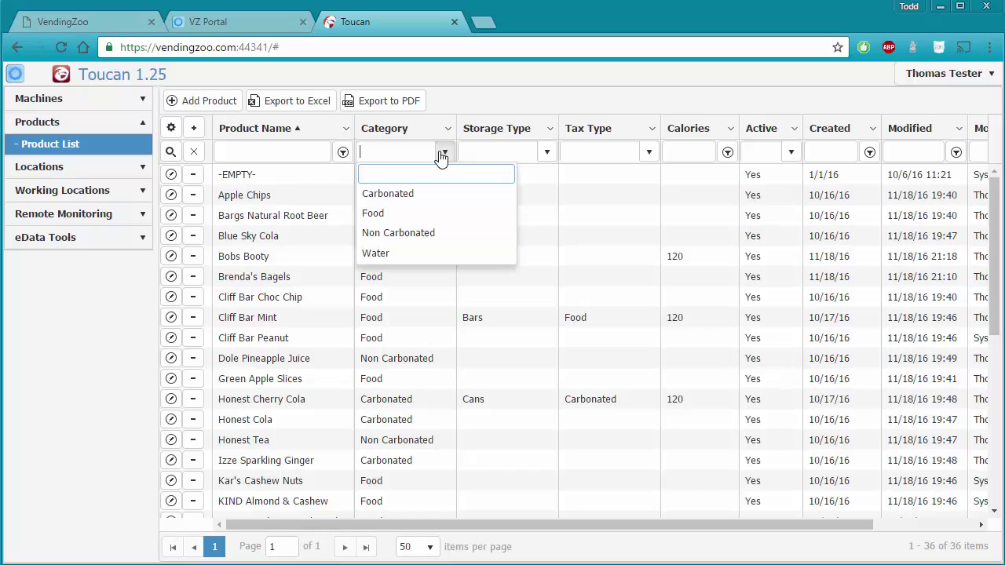
left_click(414, 322)
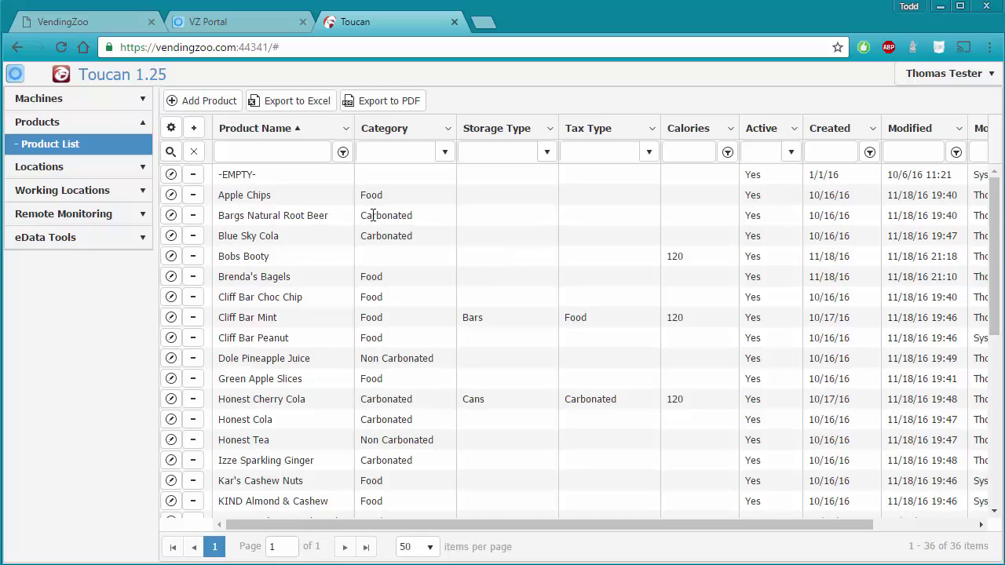
- Reload the web page, reopen the product list, and check the category filter's options again
left_click(62, 45)
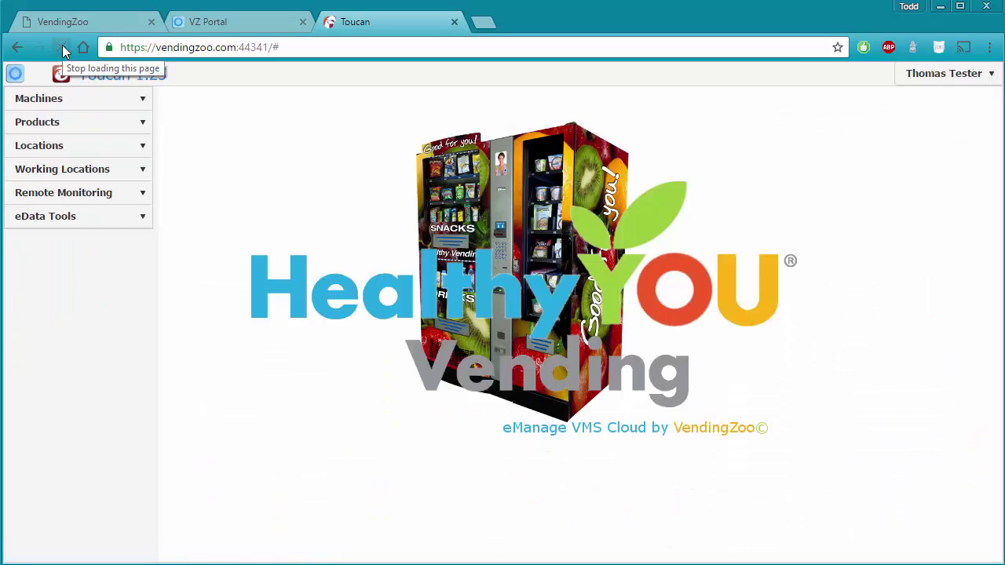
left_click(74, 130)
left_click(74, 147)
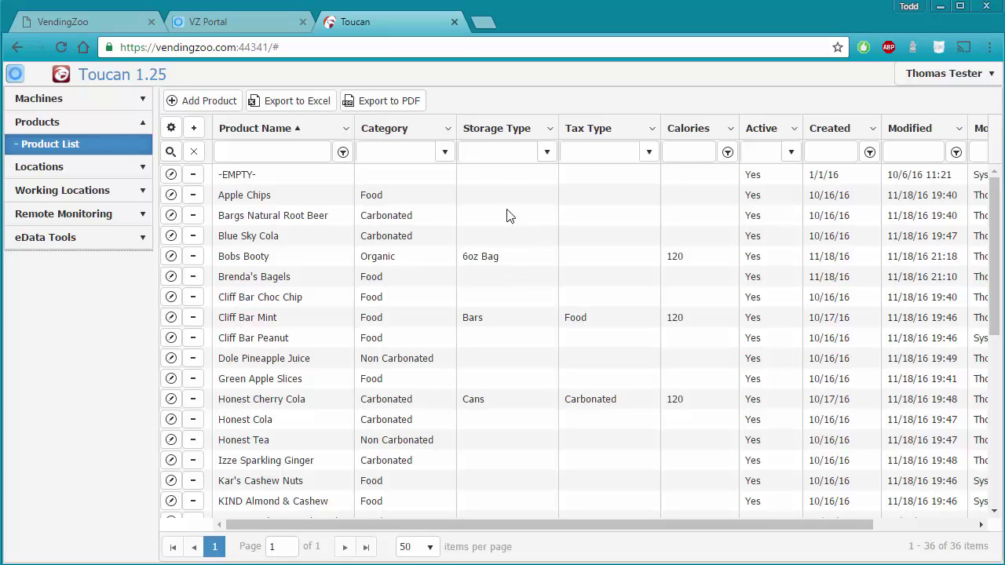
left_click(445, 153)
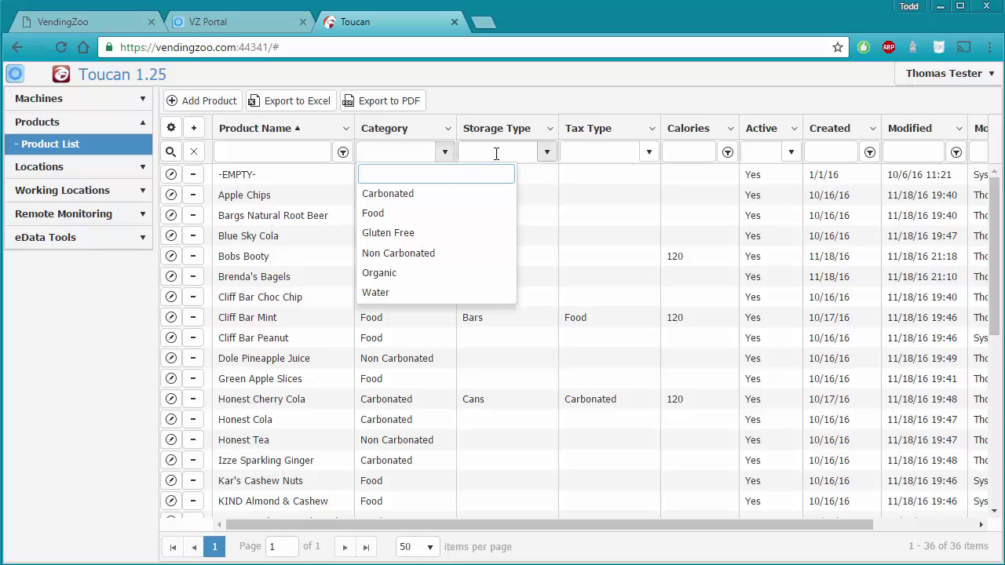
left_click(526, 197)
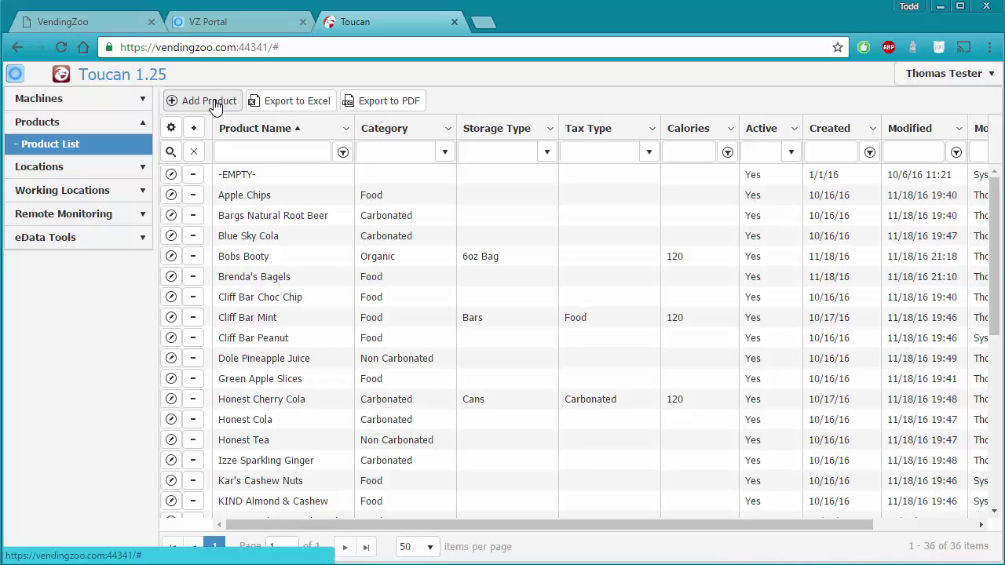
- Delete the Brenda's Bagels product from the product list and the Bobs Booty product from its edit form
left_click(194, 279)
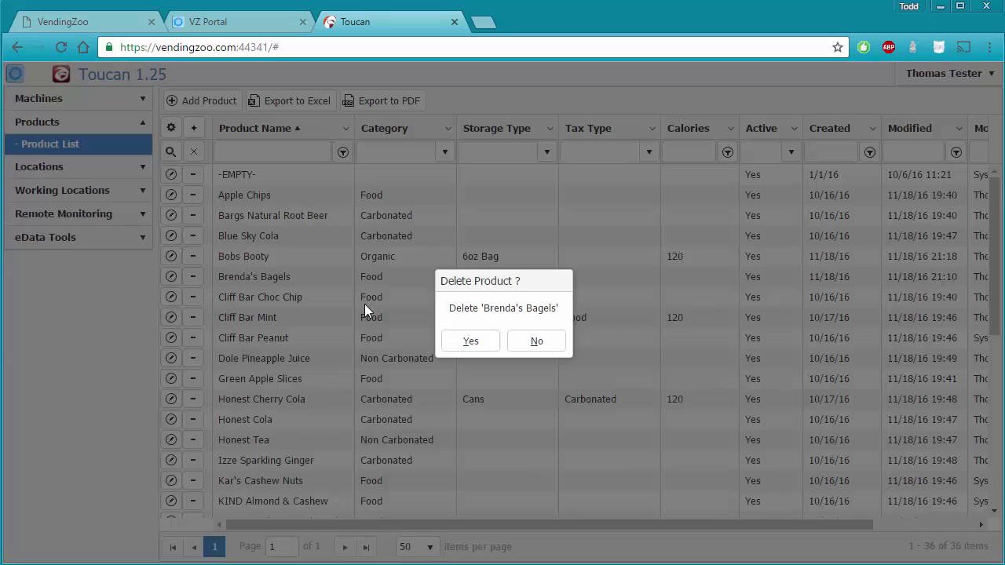
left_click(471, 342)
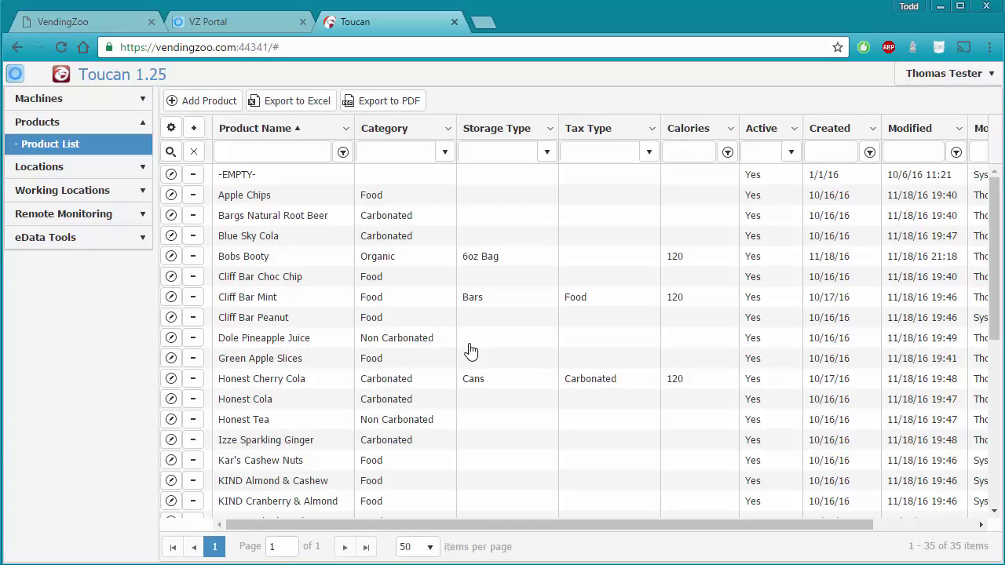
left_click(171, 257)
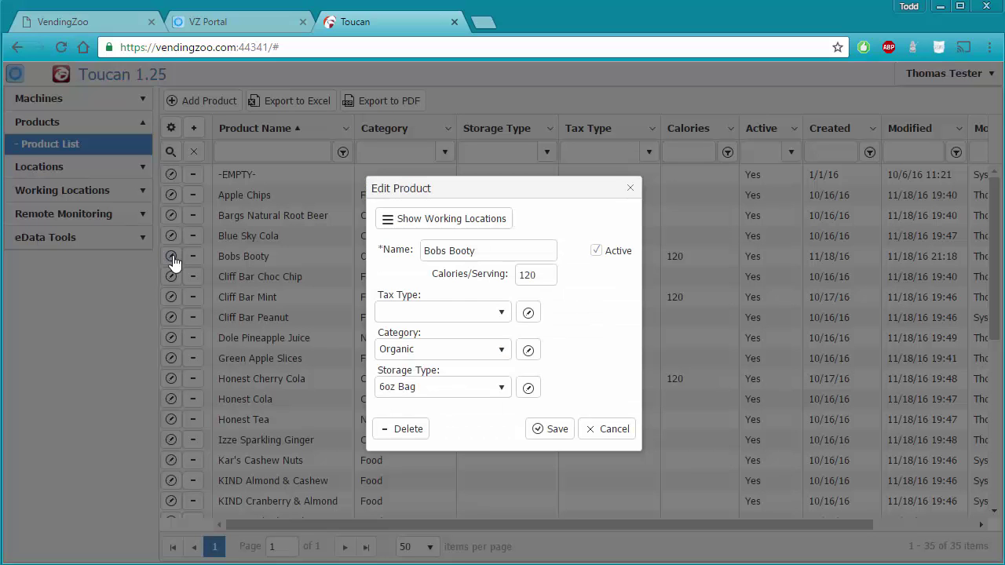
left_click(405, 432)
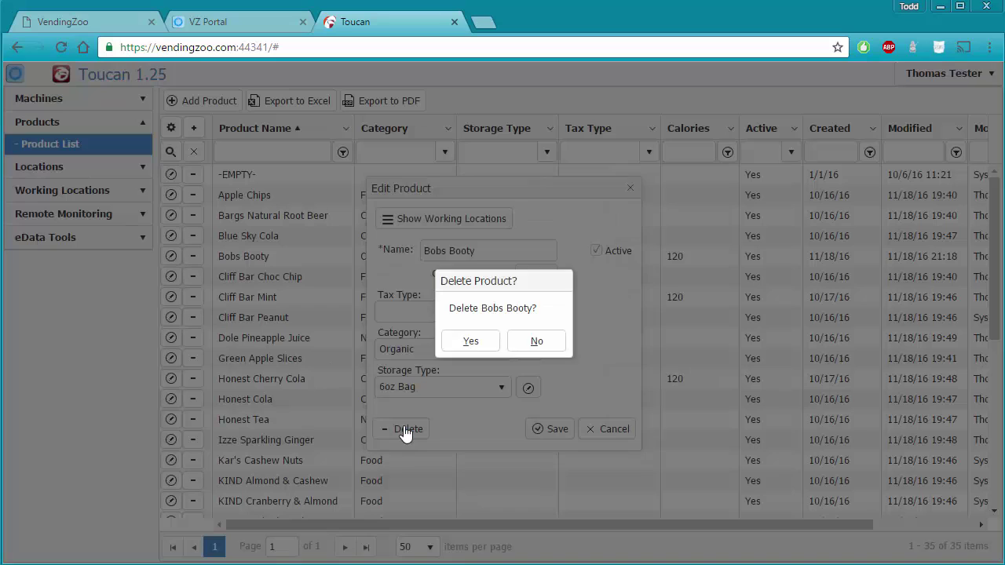
left_click(471, 342)
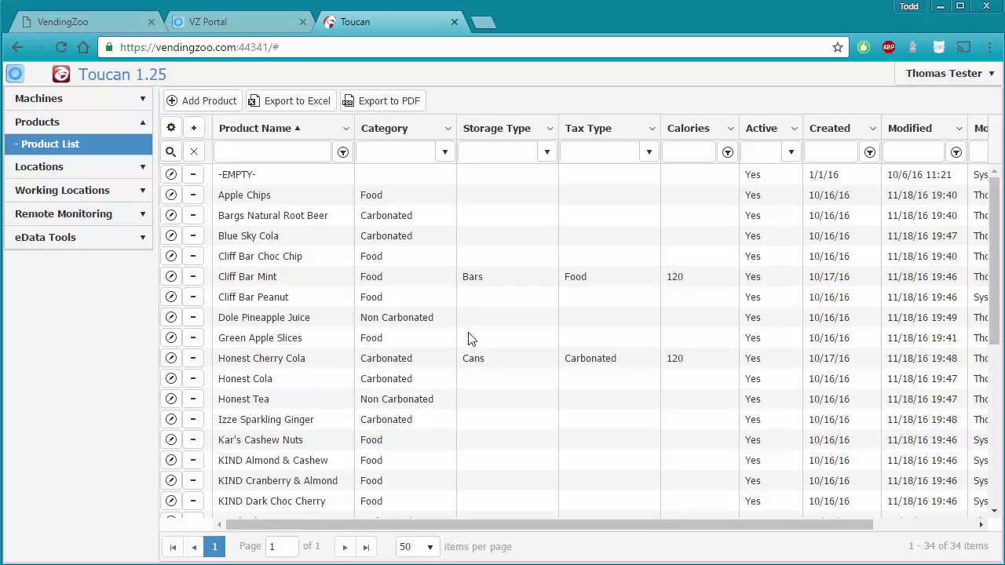
- Show the working locations that vend Cliff Bar Peanut and move their window clear of the product names
left_click(171, 299)
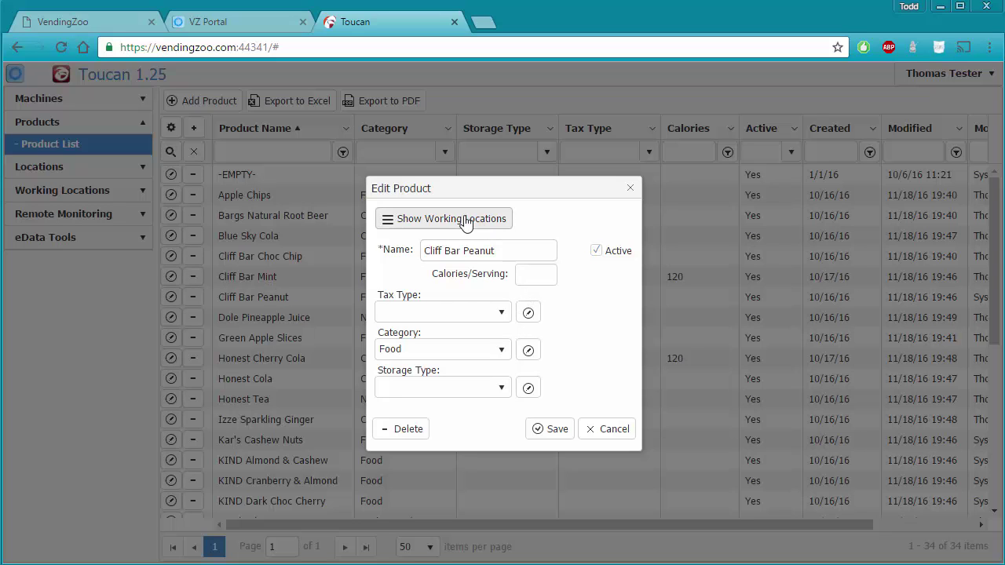
left_click(431, 221)
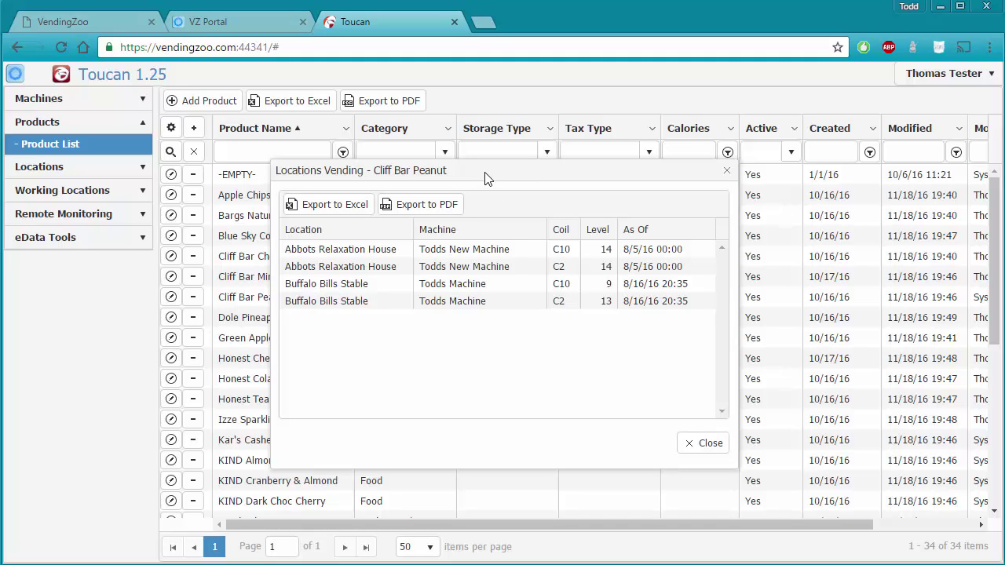
left_click_drag(502, 168, 692, 115)
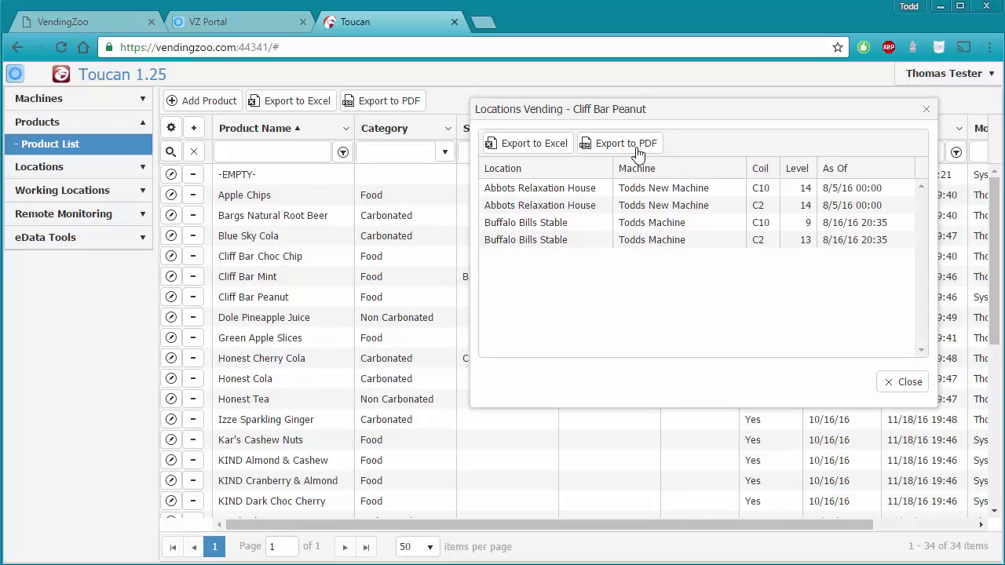
left_click_drag(641, 115, 697, 112)
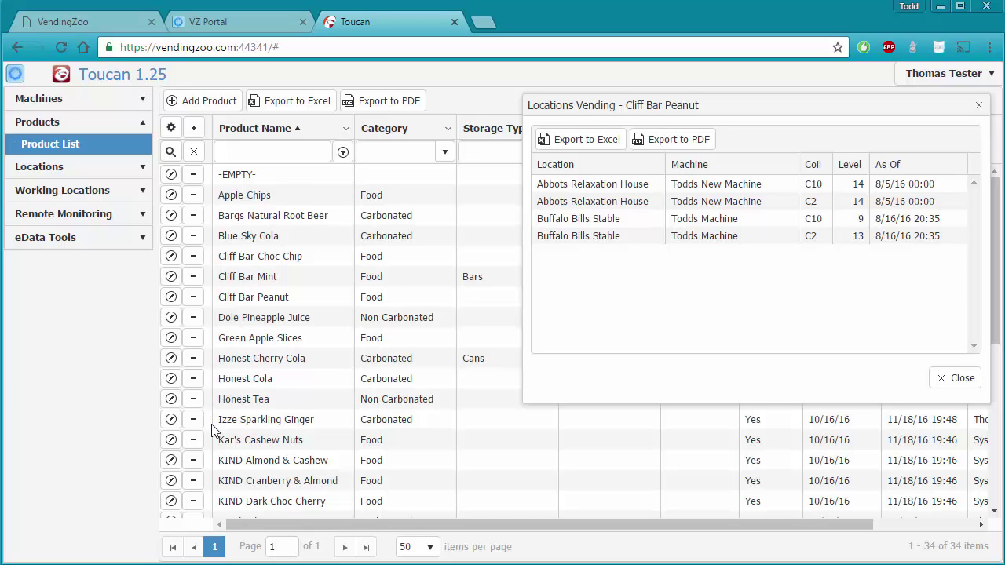
- Show the working locations that vend Green Apple Slices and place their window below the Cliff Bar Peanut one
left_click(171, 338)
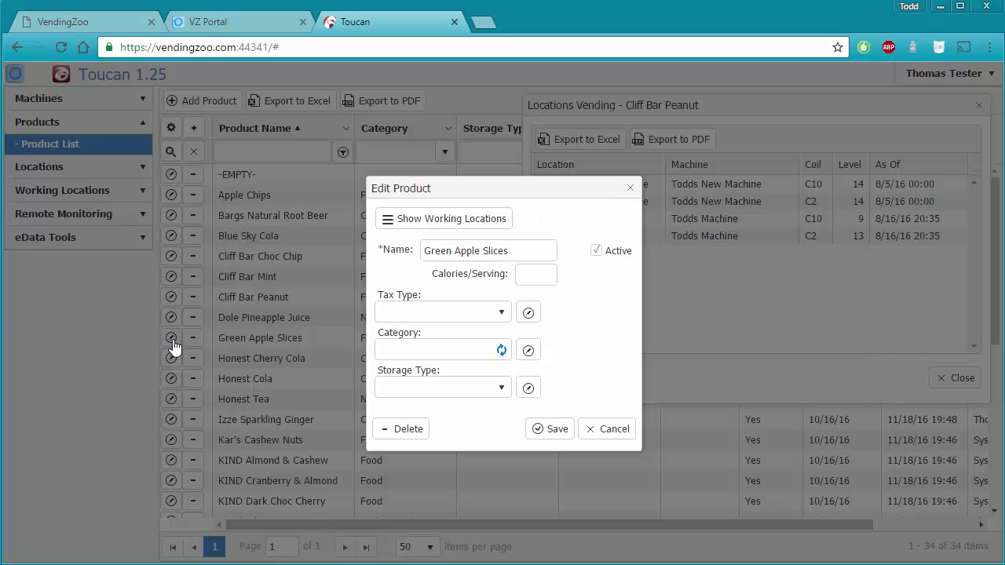
left_click(473, 223)
left_click_drag(471, 177, 720, 236)
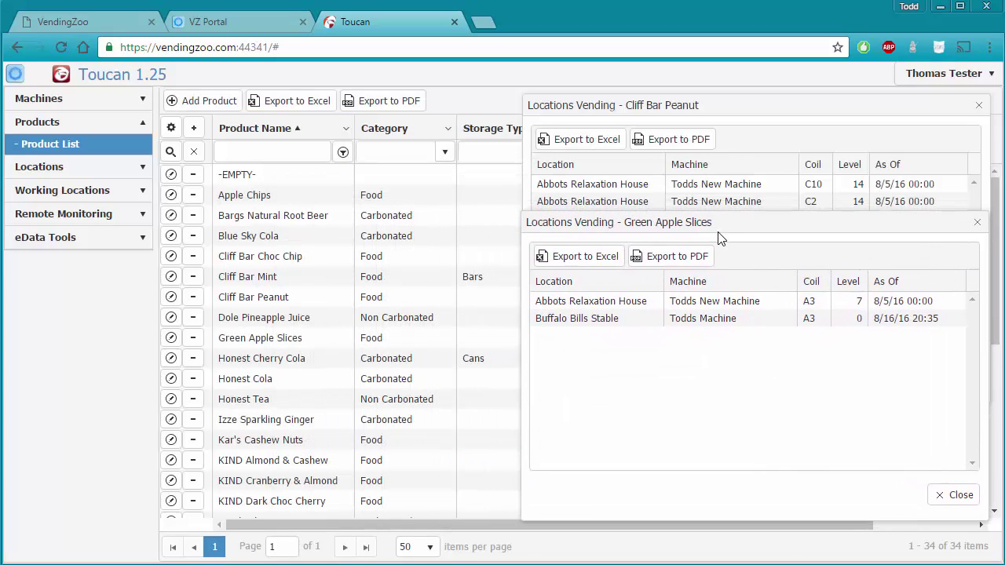
- Open the Abbots Relaxation House entry in the working location list, examine which coils hold Cliff Bar Peanut, and cancel the service form
left_click(78, 191)
left_click(88, 223)
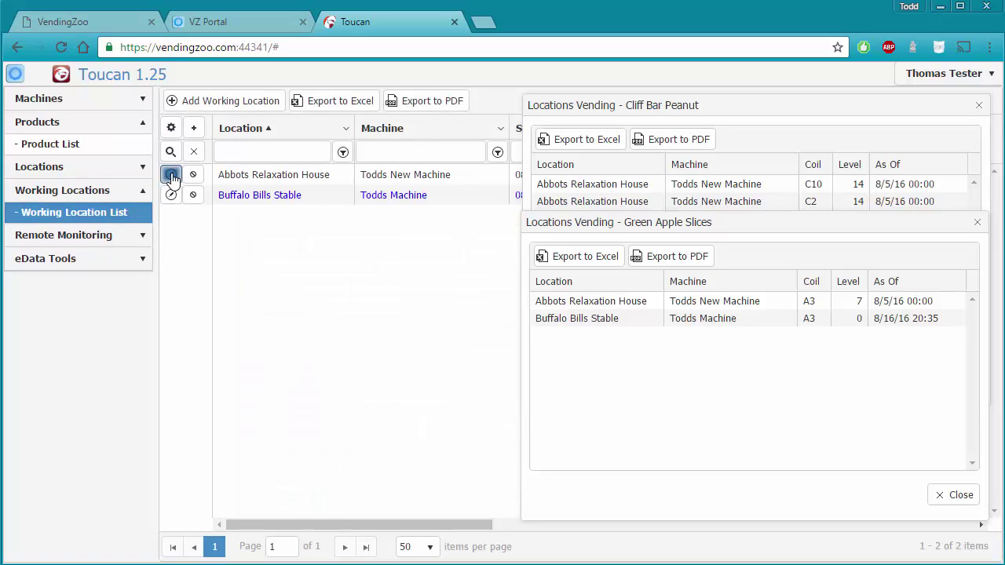
left_click(171, 175)
left_click_drag(572, 135, 434, 165)
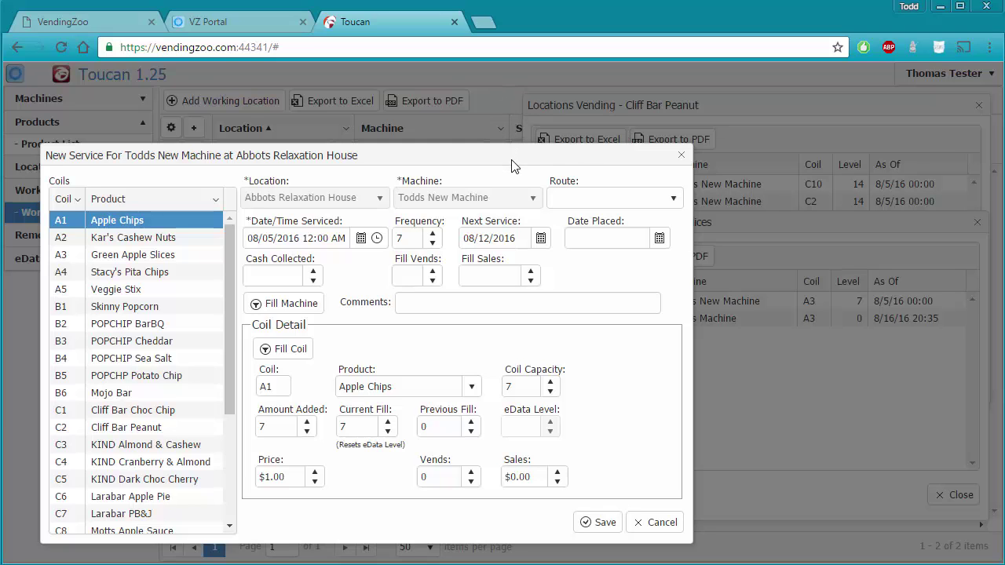
left_click_drag(512, 166, 773, 260)
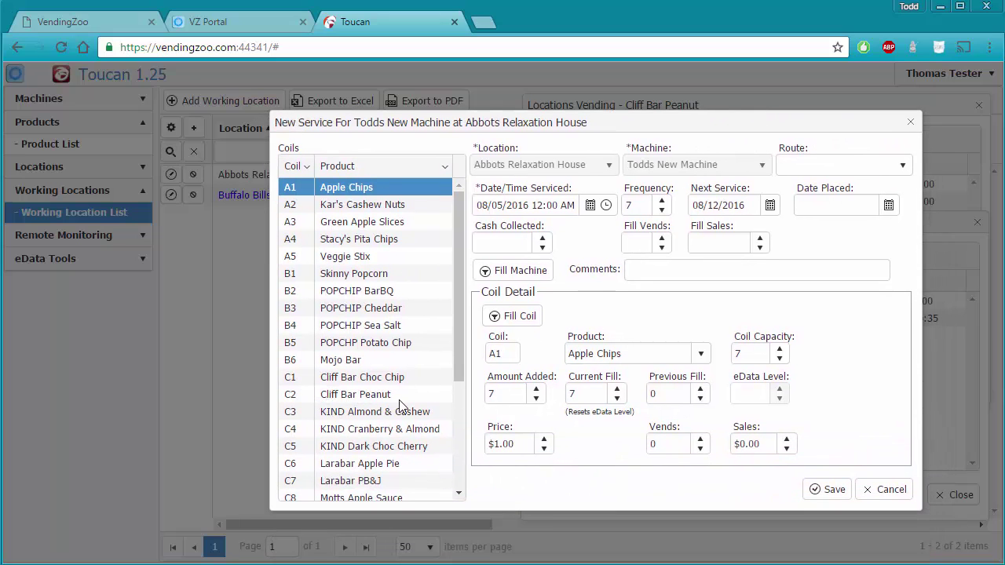
scroll(452, 401, "down", 2)
scroll(452, 401, "down", 3)
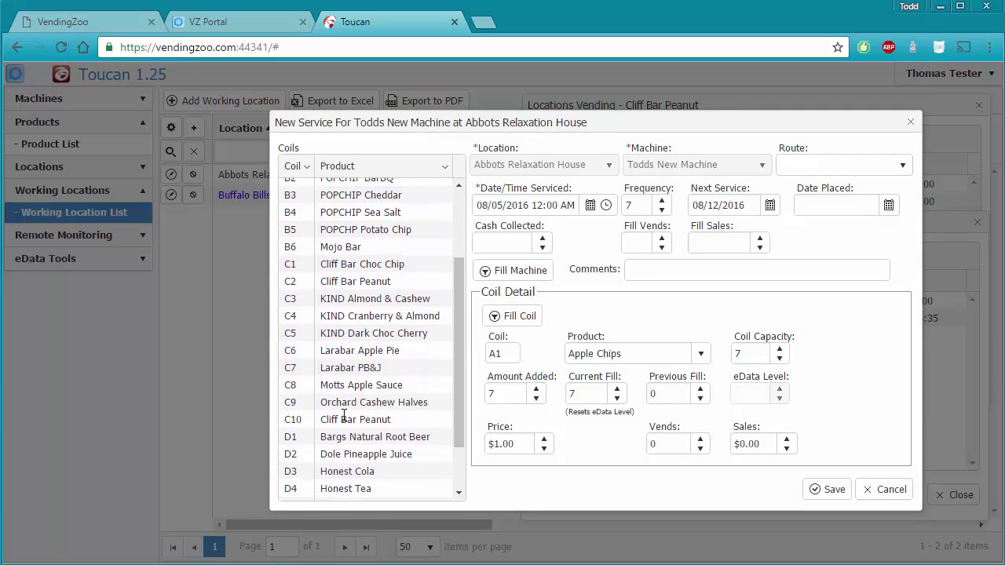
left_click(886, 490)
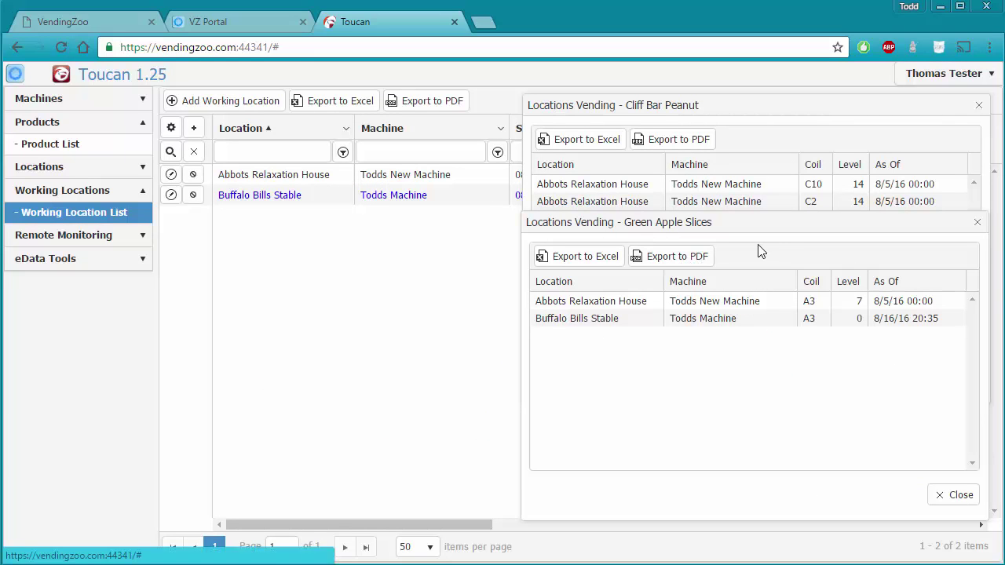
- Move the Green Apple Slices locations window aside and close both it and the Cliff Bar Peanut locations window
left_click_drag(667, 215, 306, 149)
left_click(486, 417)
left_click(959, 380)
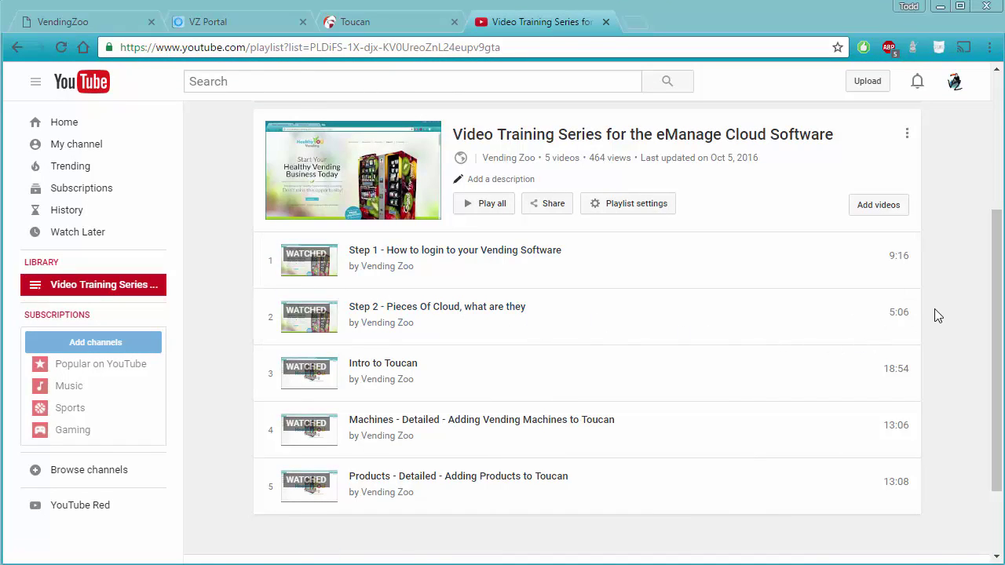
- View the Vending Zoo channel details above the video training playlist on YouTube
left_click_drag(993, 341, 985, 218)
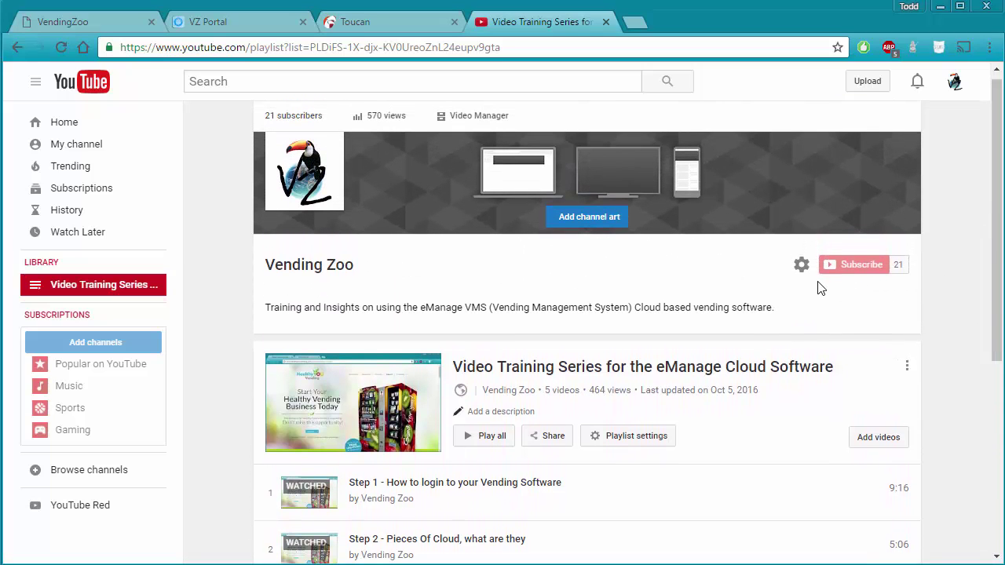